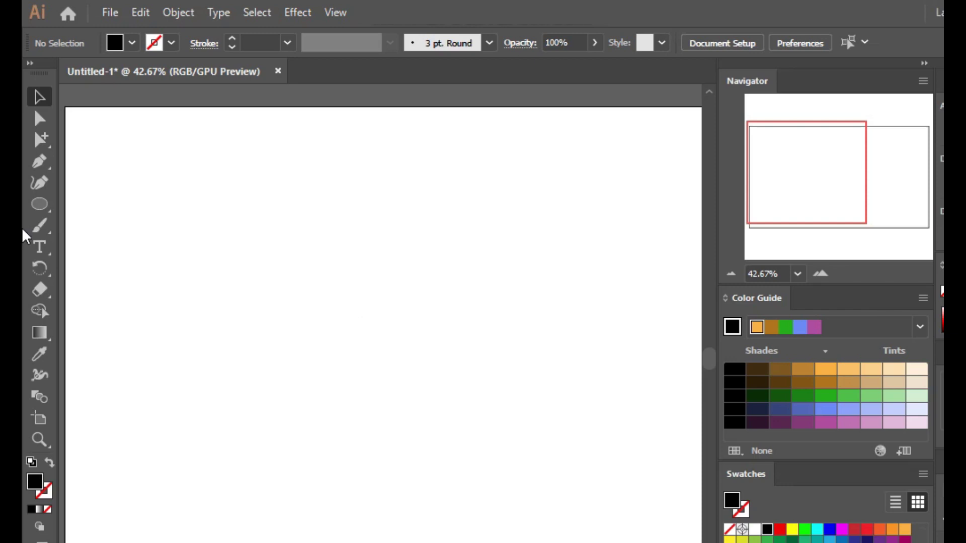
- Draw three overlapping black circles of different sizes with the Ellipse tool as the base of a cloud
left_click(36, 212)
left_click_drag(261, 237, 334, 308)
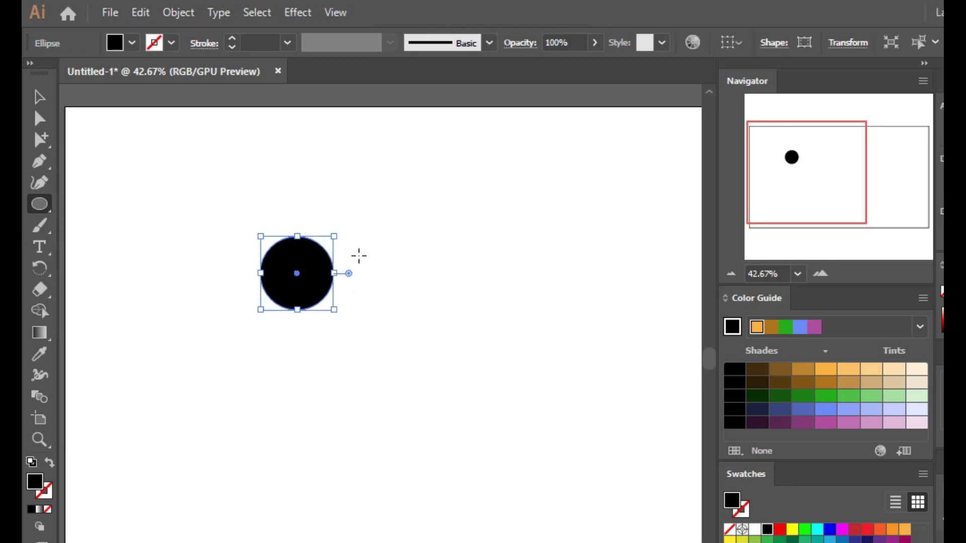
left_click_drag(330, 249, 393, 313)
left_click_drag(243, 273, 301, 329)
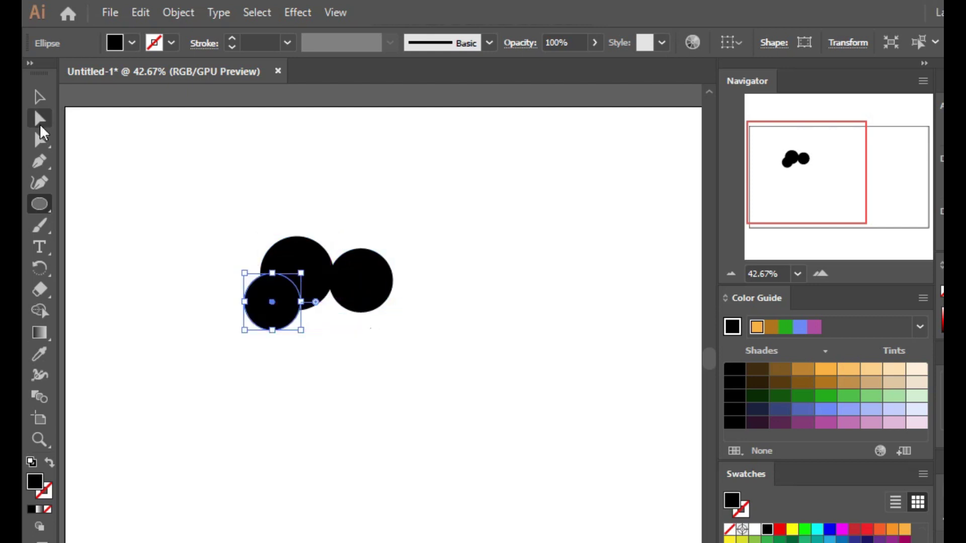
- Move the two smaller circles so they overlap the lower sides of the large circle in a cloud outline
left_click(40, 105)
left_click(402, 327)
left_click_drag(372, 304, 356, 316)
mouse_move(253, 300)
left_mouse_down()
mouse_move(246, 284)
mouse_move(256, 293)
mouse_move(243, 293)
left_mouse_up()
left_click(169, 252)
- Draw a black rectangle across the bottom of the circles to give the cloud a flat base
left_click(47, 198)
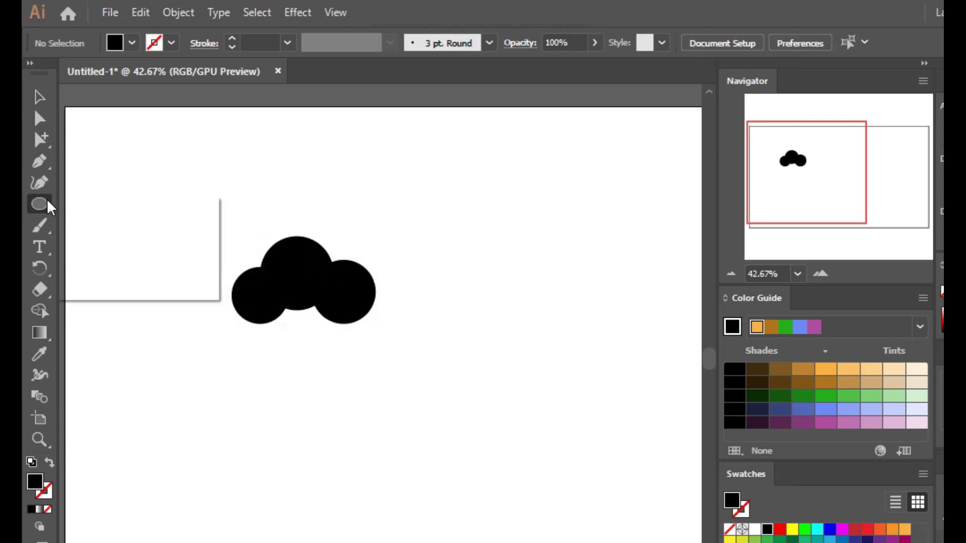
left_click(122, 205)
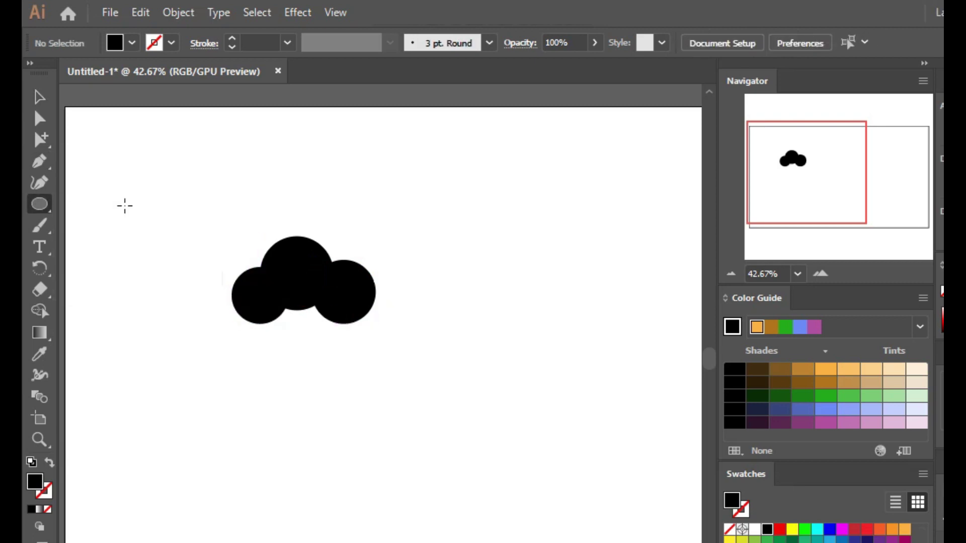
left_click_drag(248, 300, 354, 321)
left_click(44, 100)
left_click(412, 354)
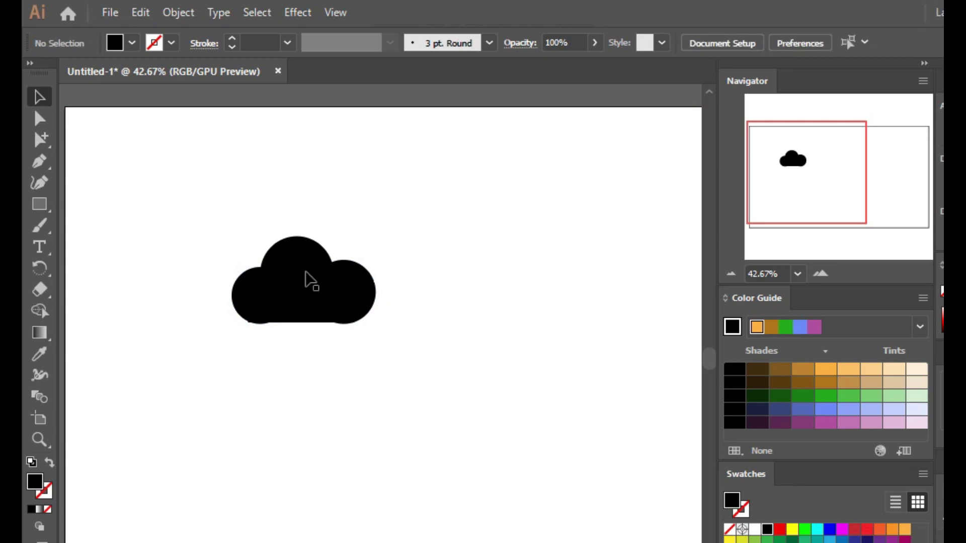
- Fill all the cloud's circles and its base rectangle with light blue
left_click_drag(405, 352, 196, 134)
left_click(132, 43)
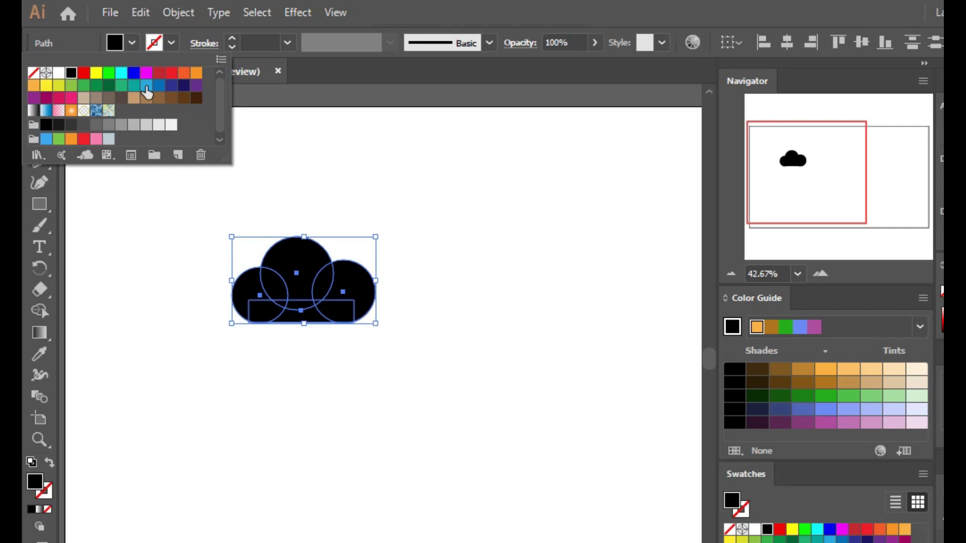
left_click(146, 86)
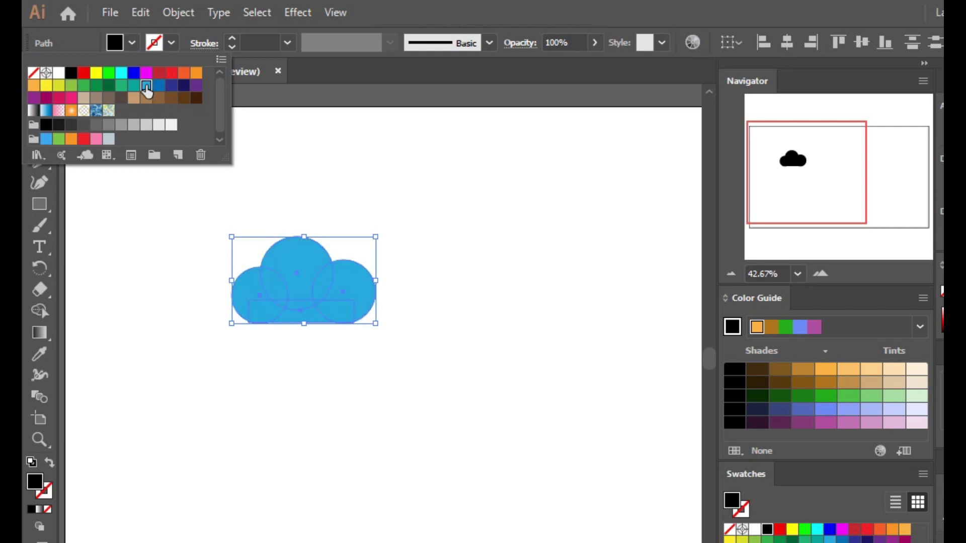
left_click(390, 187)
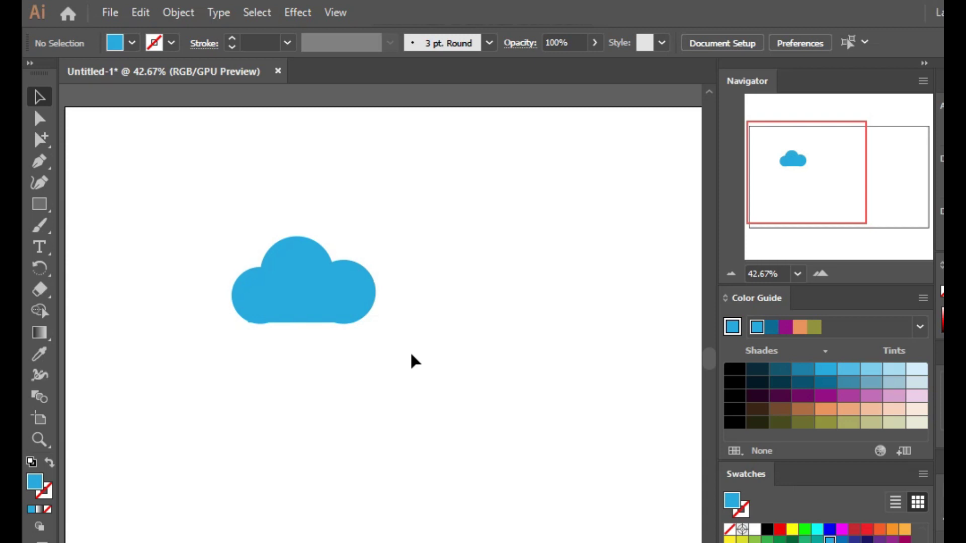
- Move the ungrouped base rectangle away from the circles and undo the move
left_click_drag(246, 241, 360, 332)
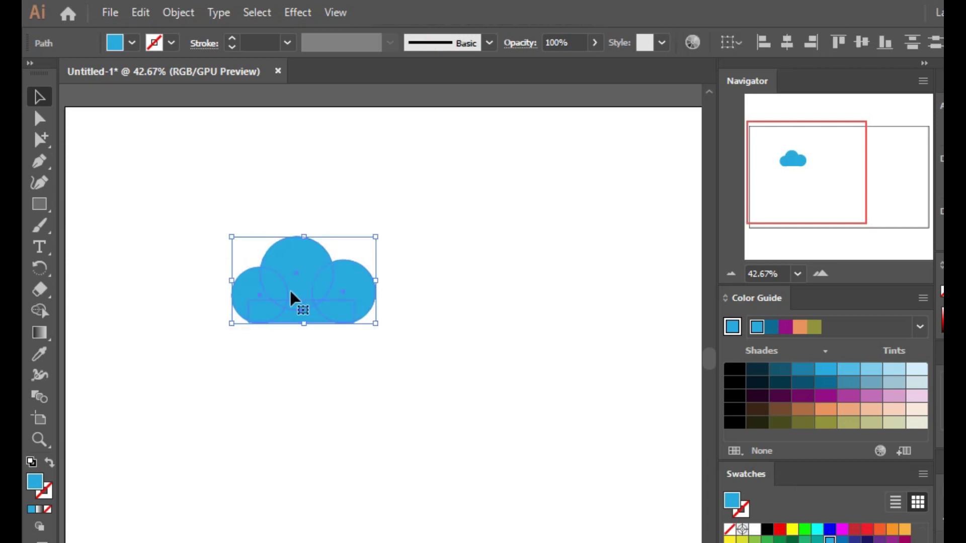
mouse_move(290, 297)
left_mouse_down()
mouse_move(416, 264)
mouse_move(485, 338)
mouse_move(569, 321)
left_mouse_up()
key("ctrl+z")
left_click(485, 335)
key("m")
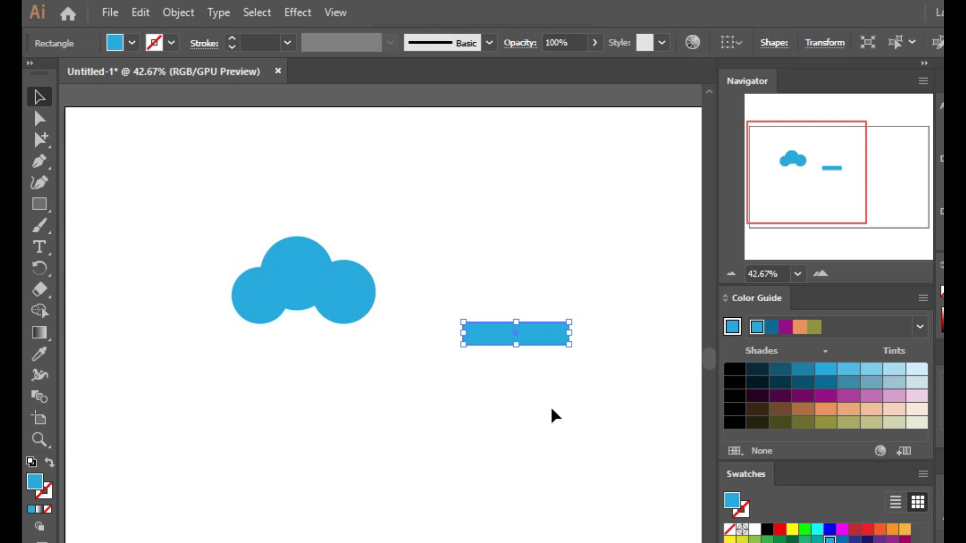
key("ctrl+z")
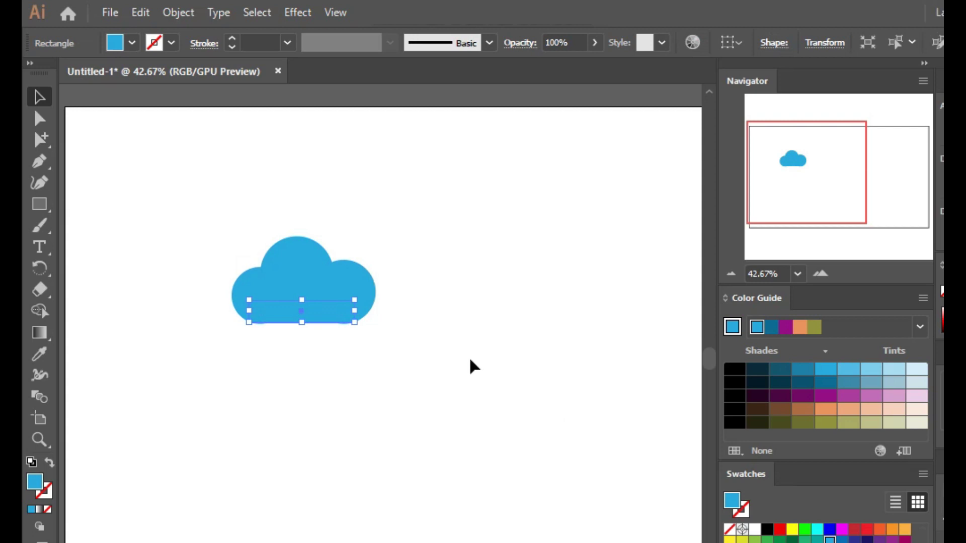
- Group the three circles and the base rectangle into one cloud object
right_click(307, 289)
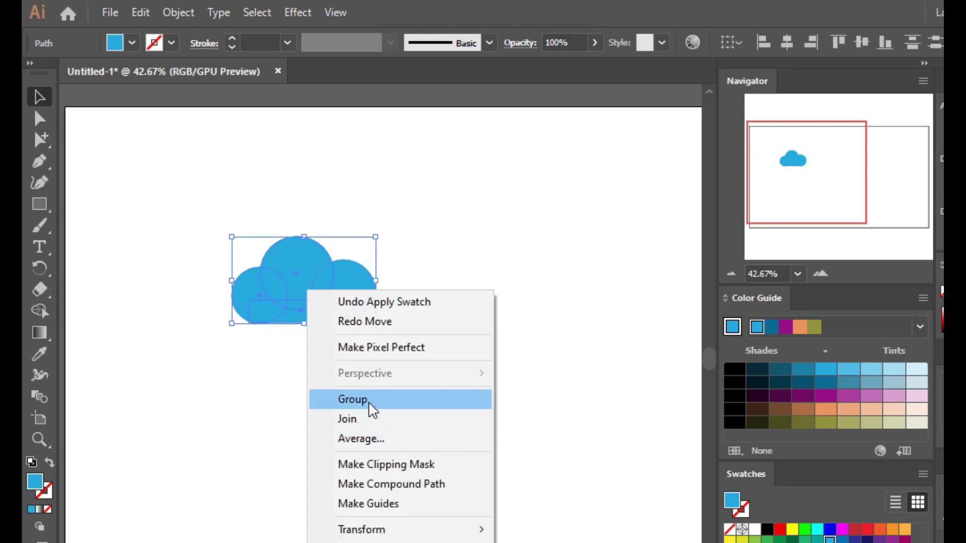
left_click(417, 401)
left_click(280, 336)
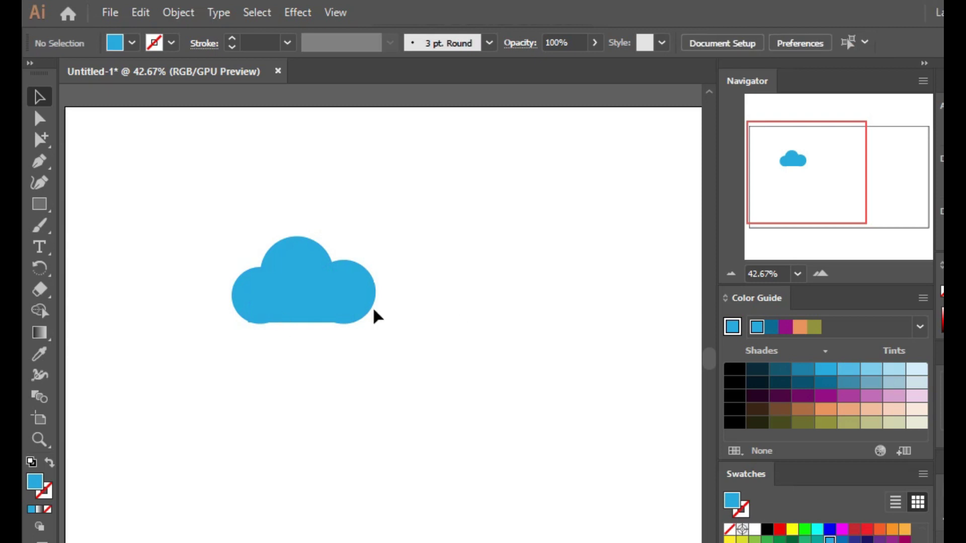
- Move the grouped cloud as a single object, ending slightly up and to the right of its original place
left_click_drag(374, 310, 476, 400)
left_click_drag(471, 293, 376, 378)
left_click(376, 378)
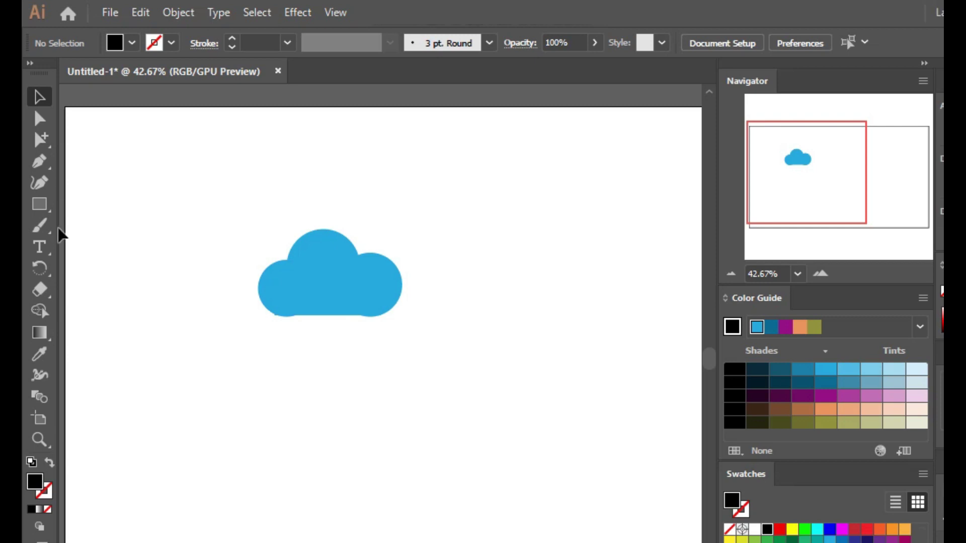
- Add the text "Cloud" in a text area below the cloud and centre the word under the shape
left_click(48, 243)
left_click_drag(262, 332, 433, 398)
type("Cloud")
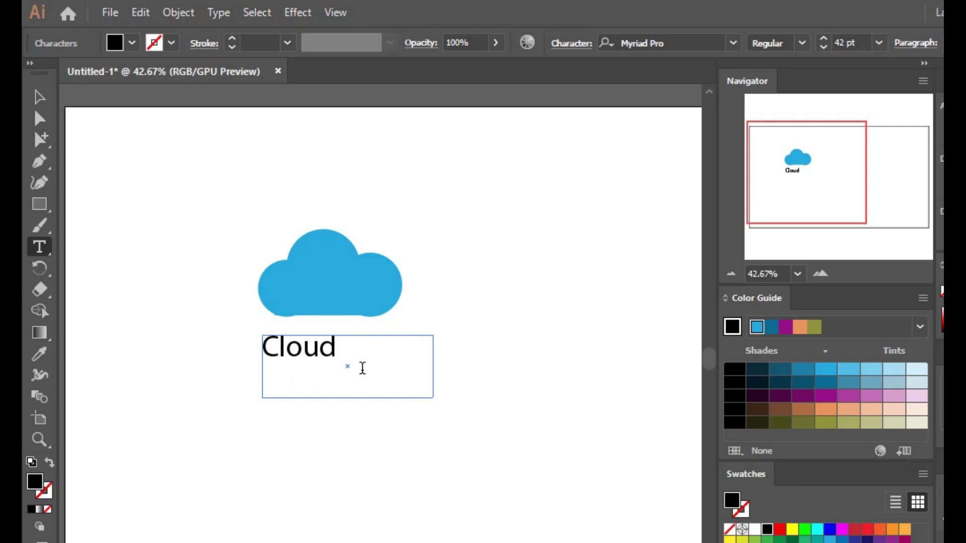
key("Escape")
left_click_drag(295, 349, 334, 354)
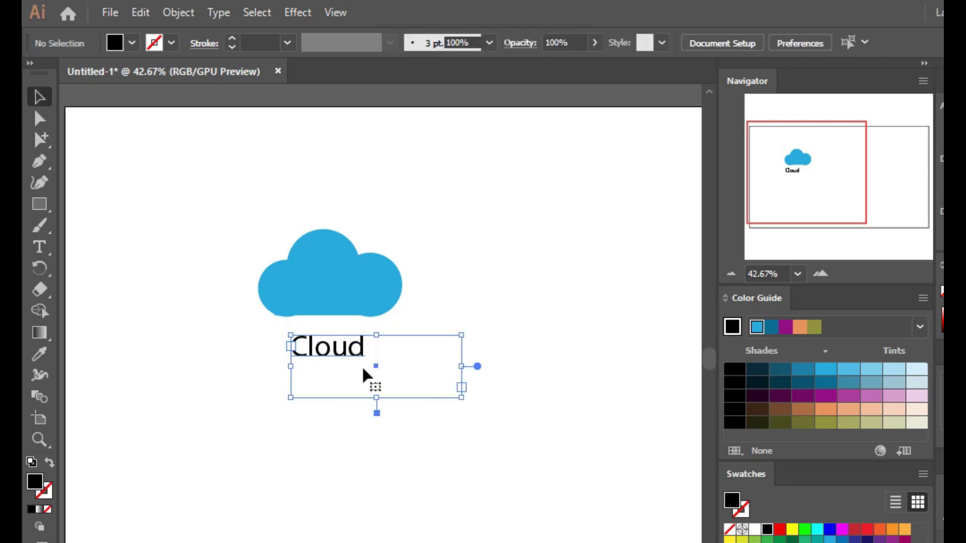
- Group the "Cloud" text together with the cloud shape
left_click(341, 284, "shift")
right_click(342, 282)
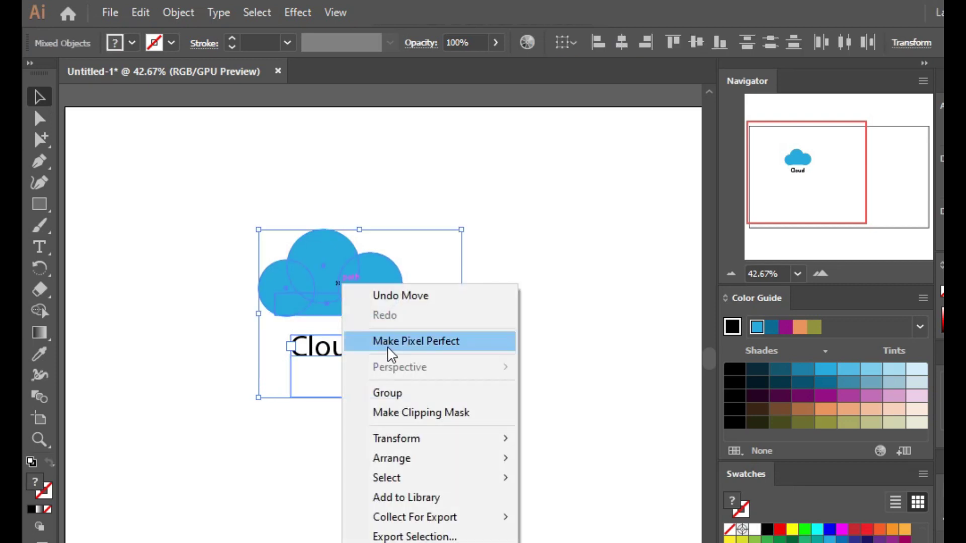
left_click(402, 392)
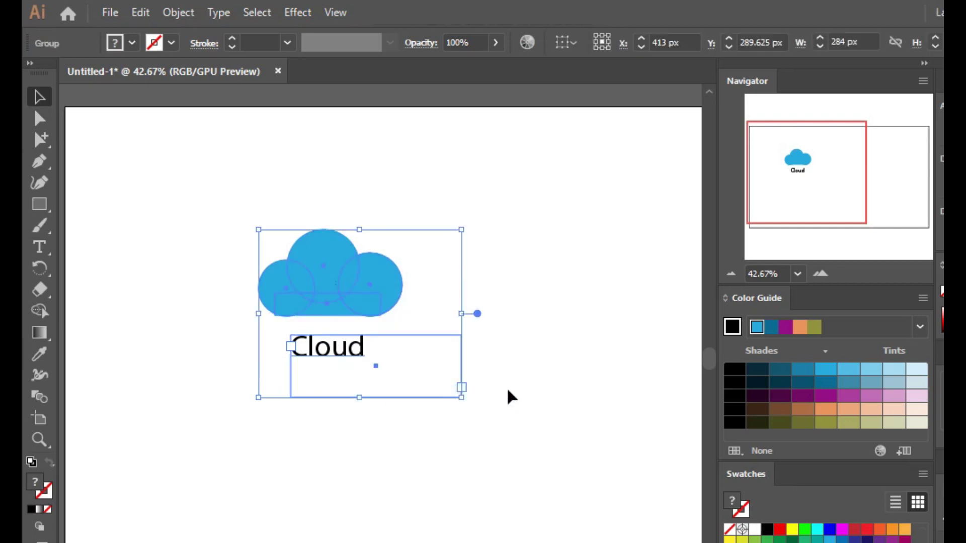
left_click(507, 389)
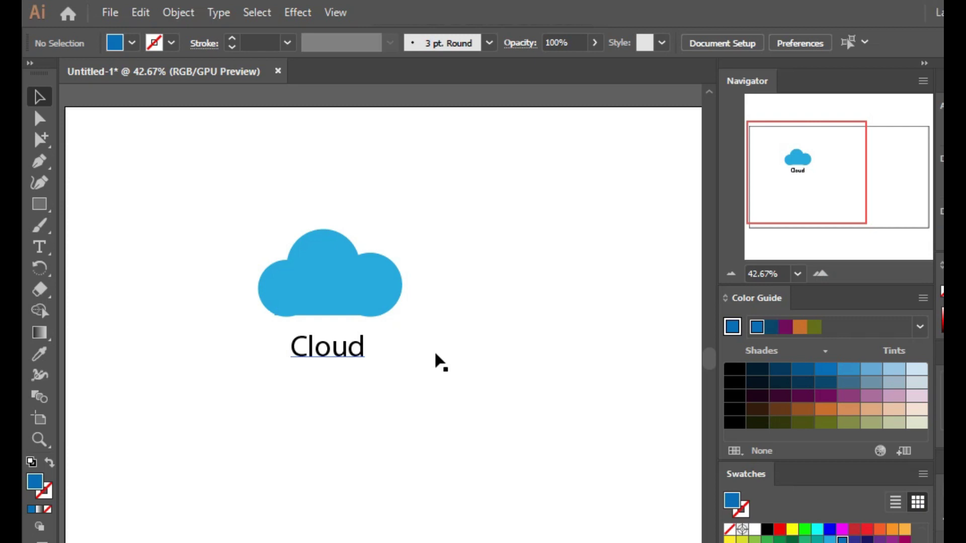
- Fill the whole group, both the cloud shape and its text, with red
left_click(371, 313)
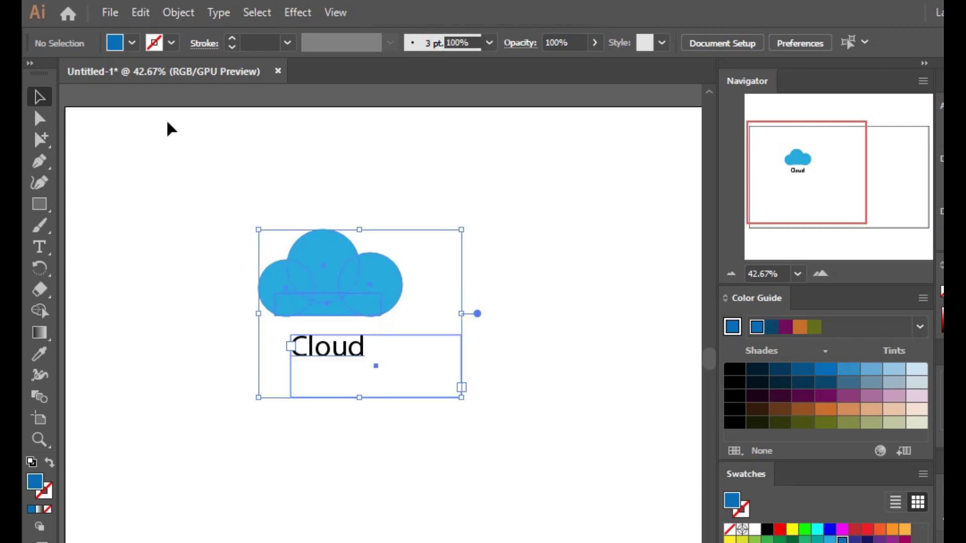
key("ctrl+g")
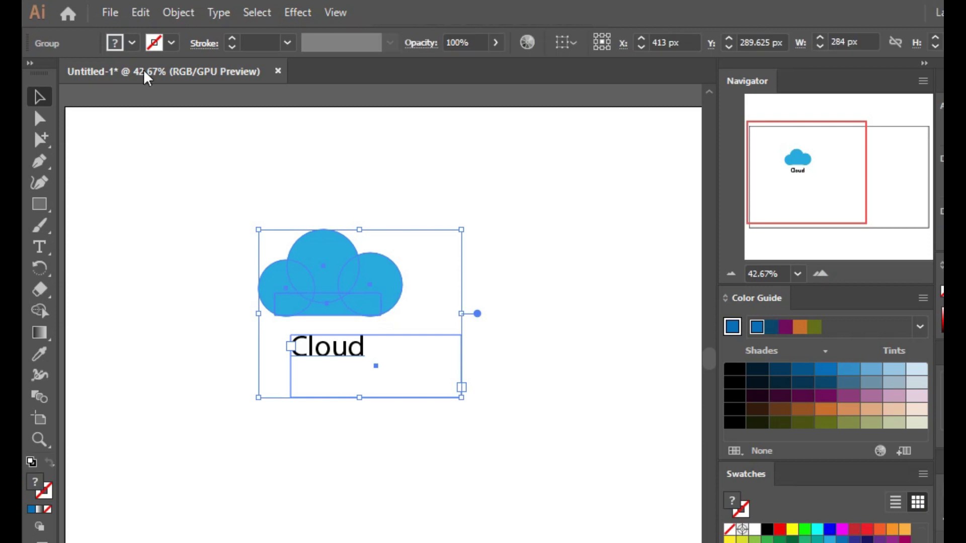
left_click(132, 45)
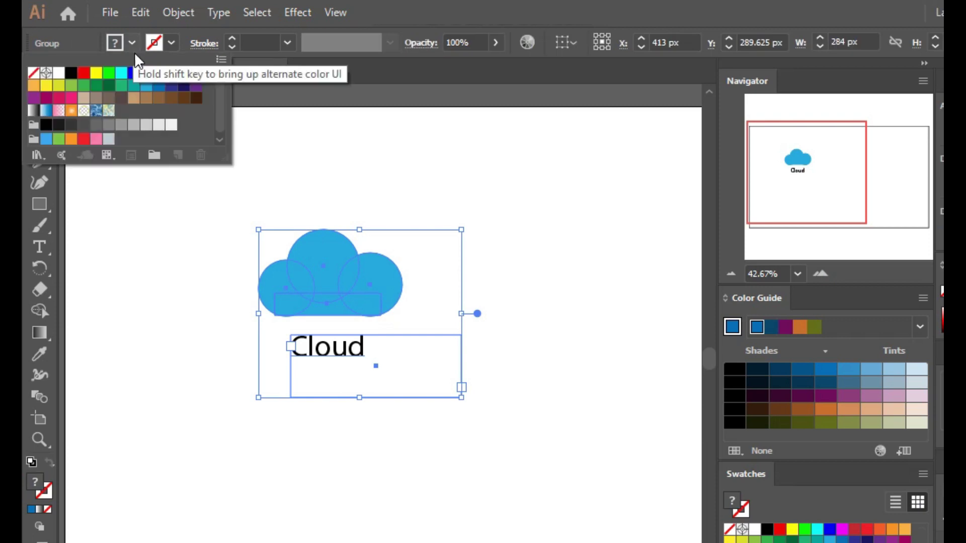
left_click(84, 73)
left_click(382, 165)
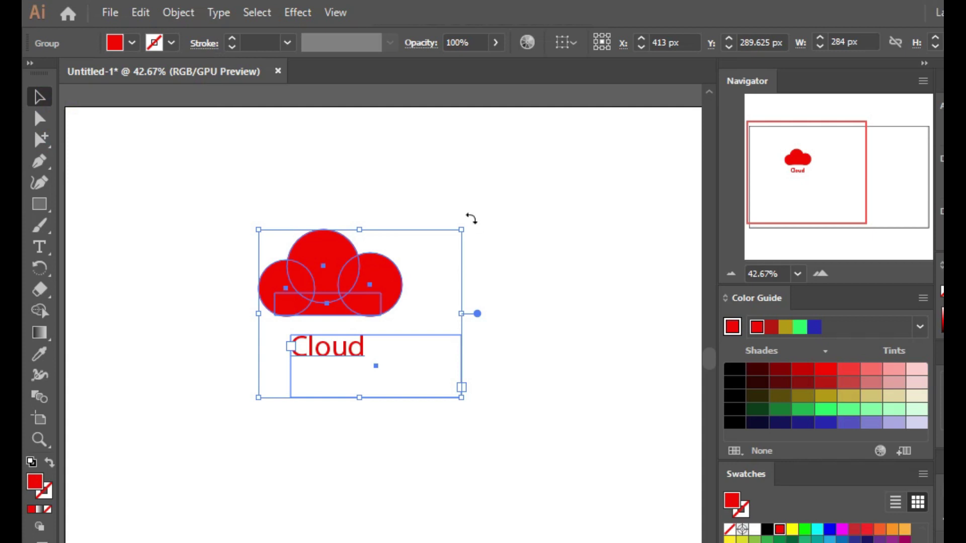
left_click(487, 222)
key("ctrl+z")
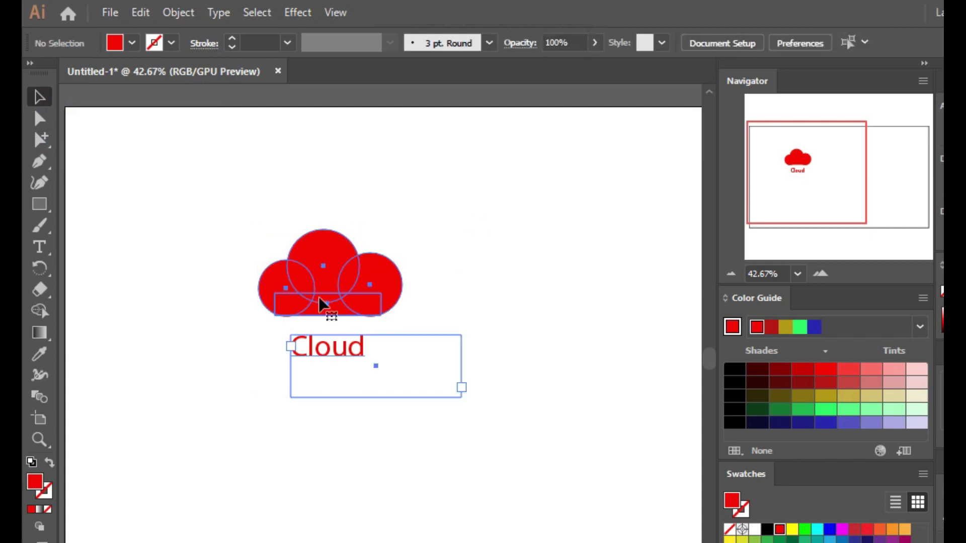
- Ungroup the cloud shape and the "Cloud" text
left_click(334, 286)
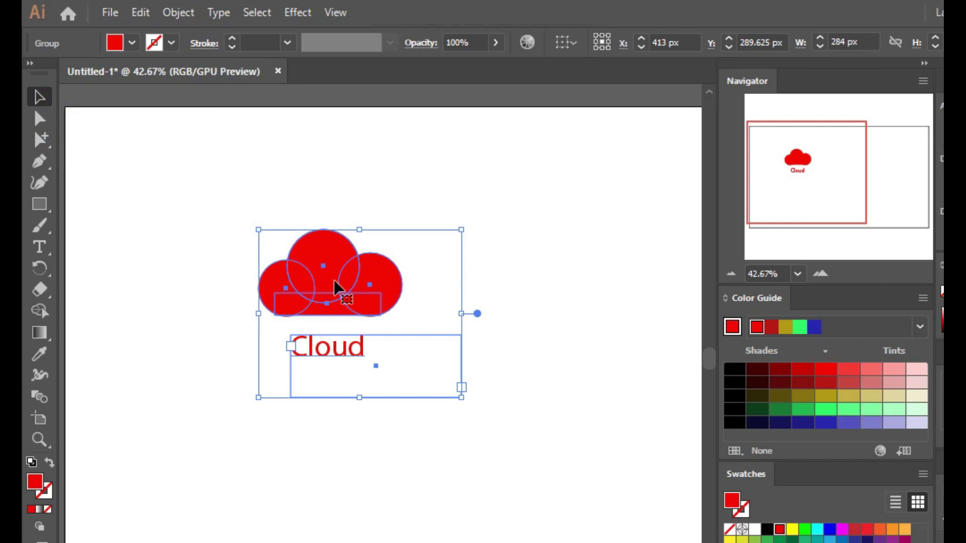
right_click(336, 288)
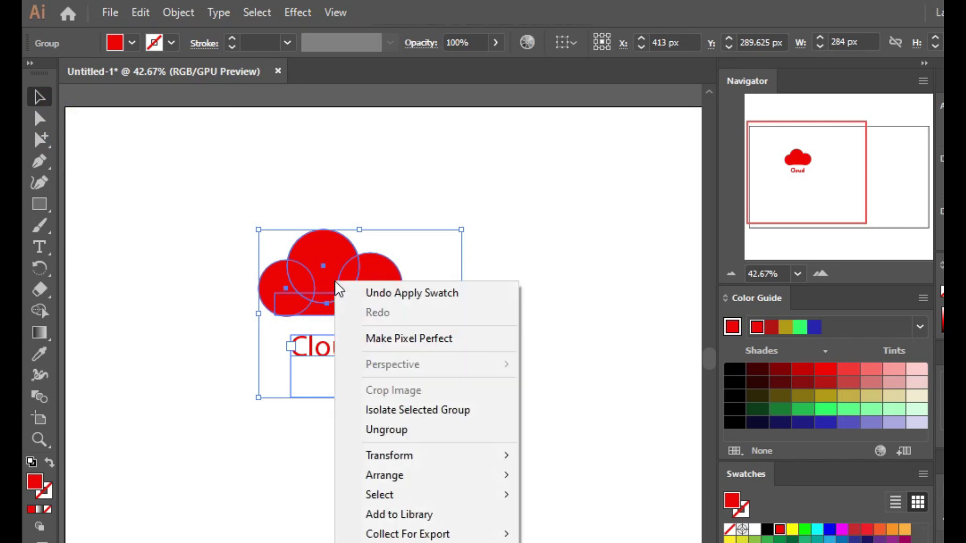
left_click(404, 428)
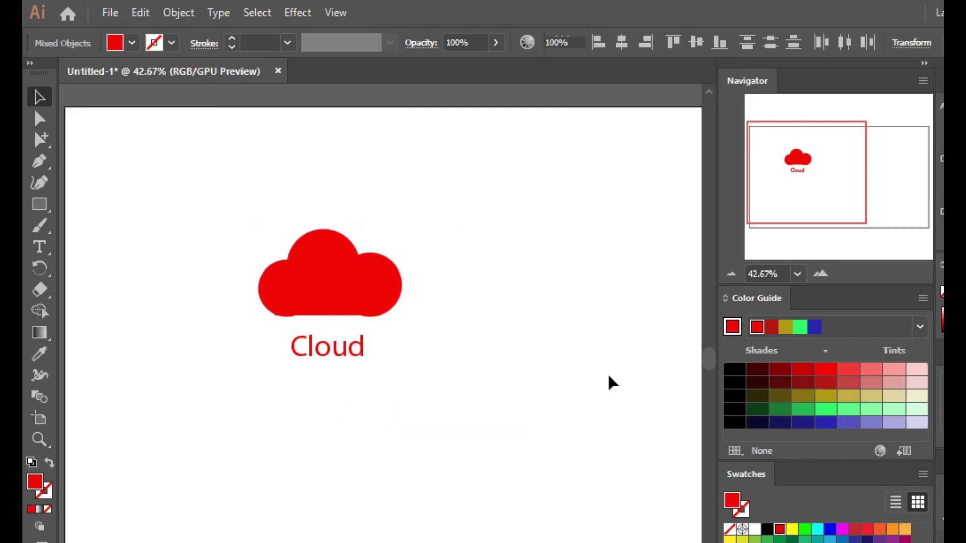
- Fill only the cloud shape with light blue, leaving the text out of the selection
key("ctrl+g")
left_click(132, 44)
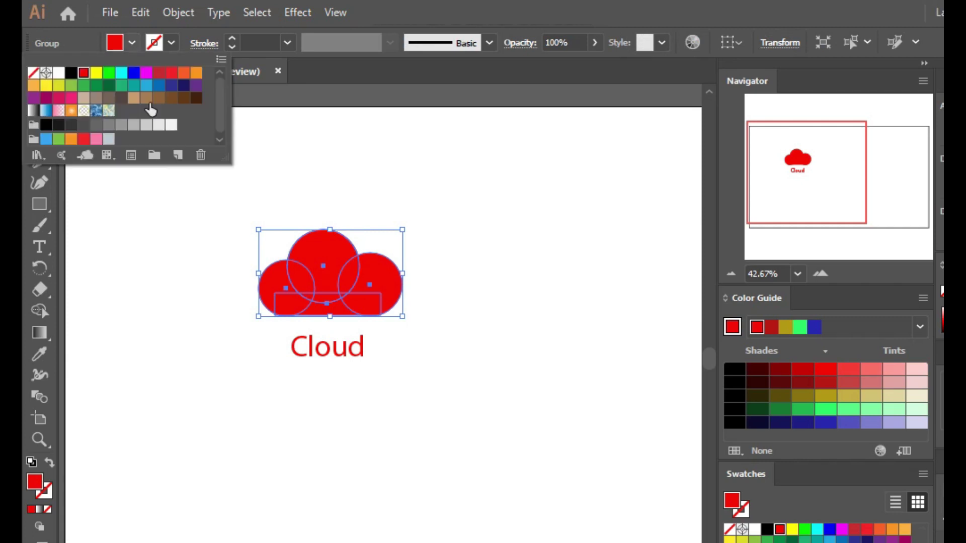
left_click(146, 85)
left_click(442, 324)
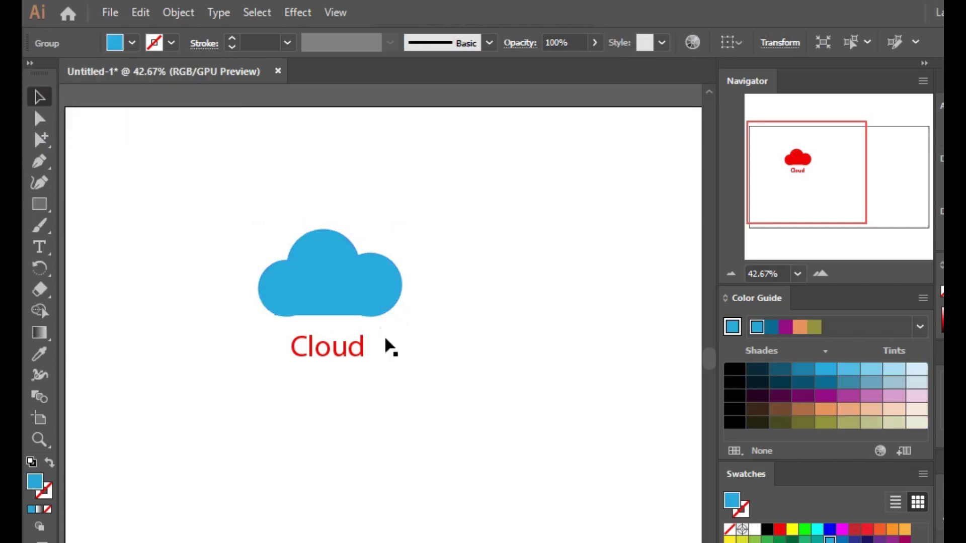
- Group the blue cloud and the red "Cloud" text together again
key("ctrl+a")
right_click(334, 271)
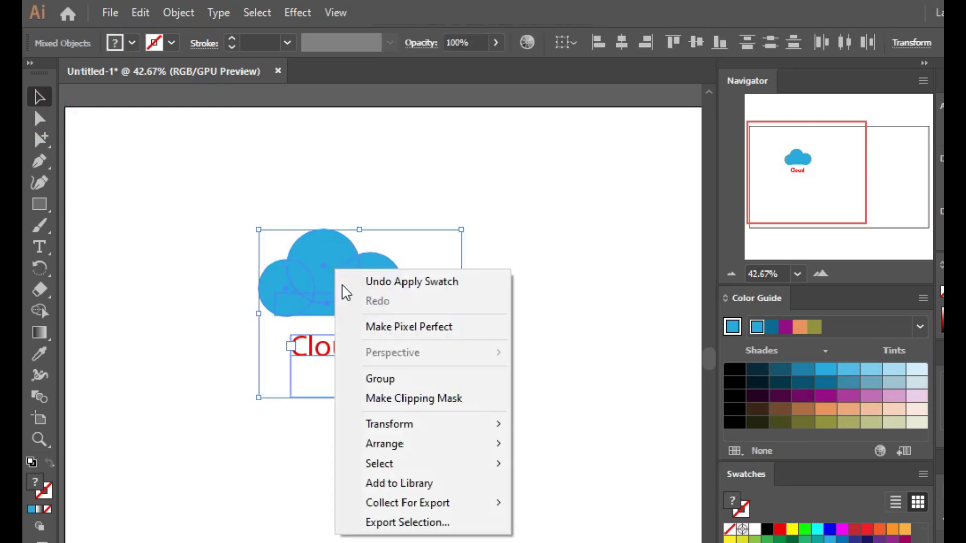
left_click(436, 378)
left_click(511, 376)
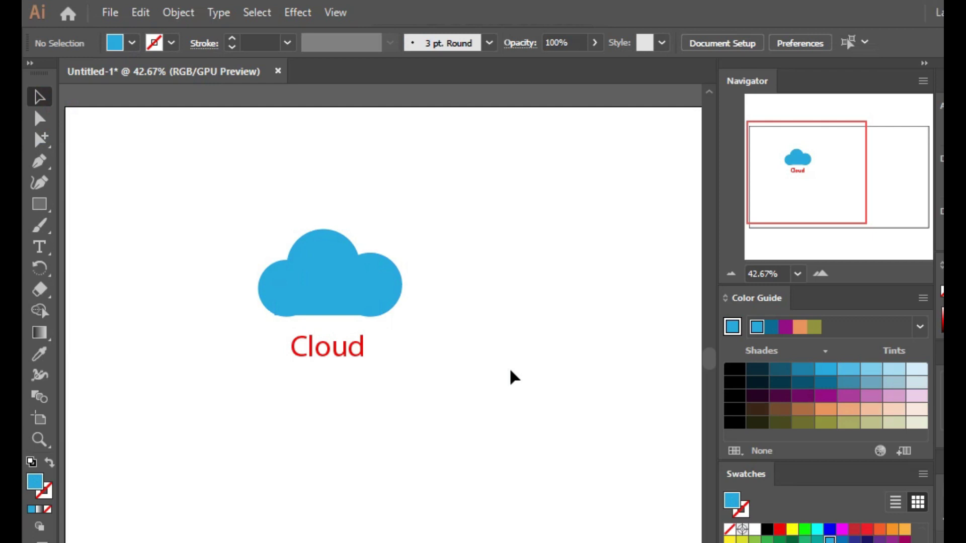
- Isolate the group and fill only the cloud shape inside it with a darker blue
left_click(355, 284)
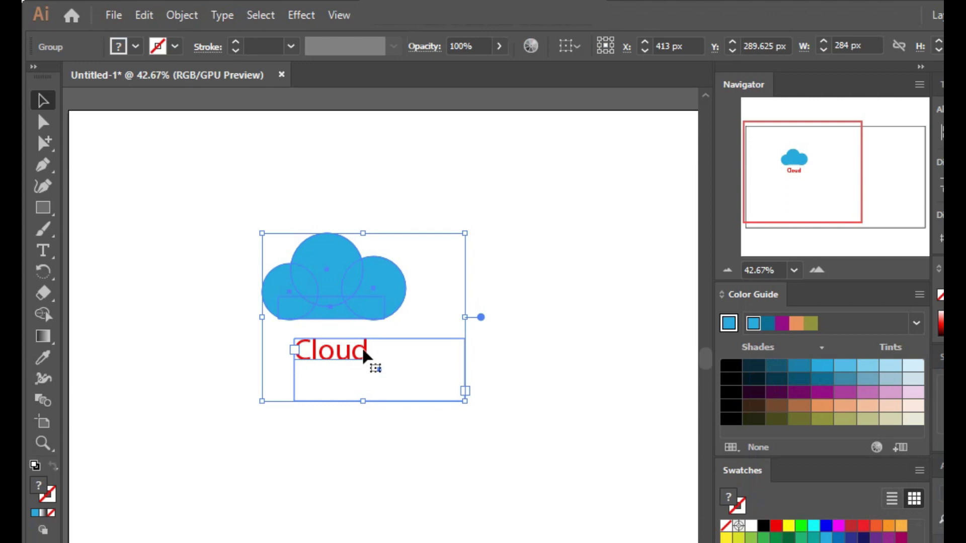
double_click(335, 278)
left_click(335, 285)
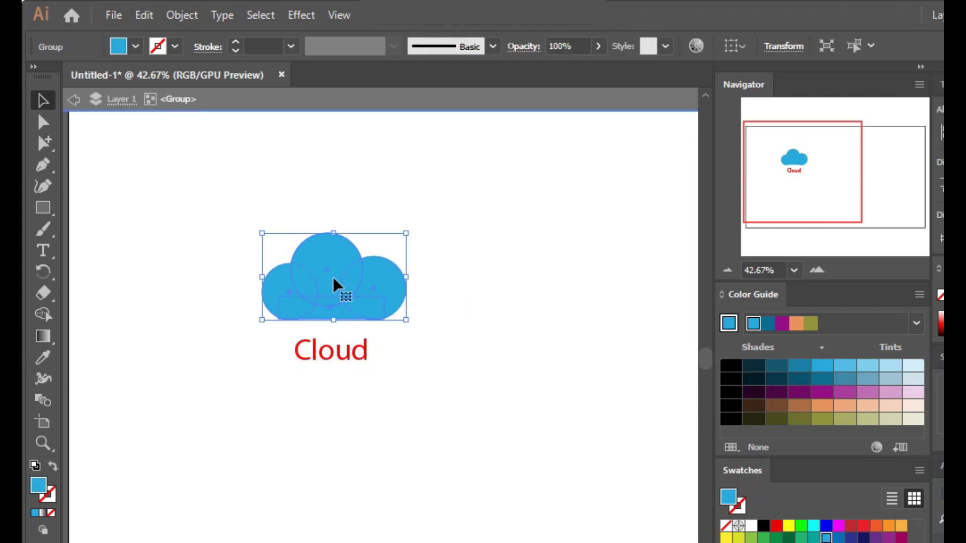
left_click(135, 46)
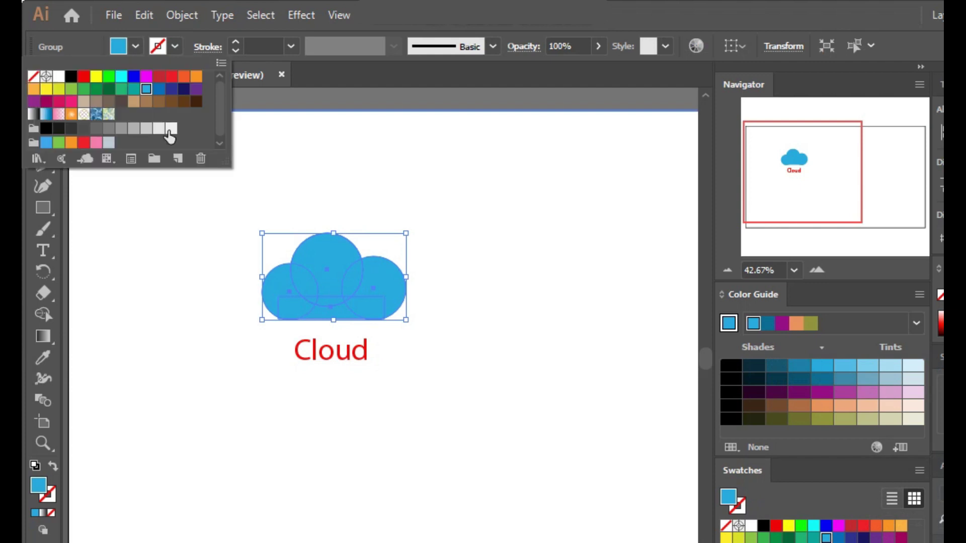
left_click(159, 89)
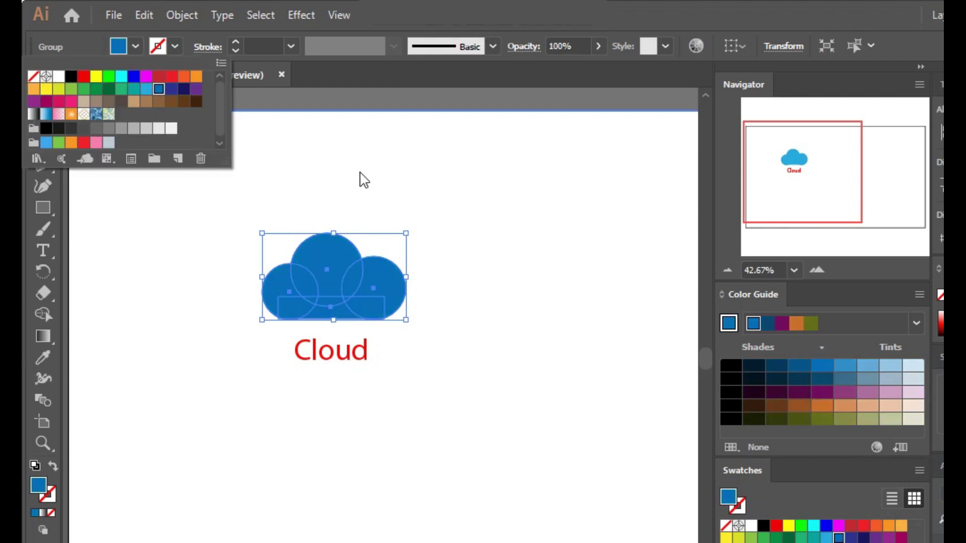
- Leave the isolated group and move the whole cloud and text group slightly up and to the left
left_click(416, 358)
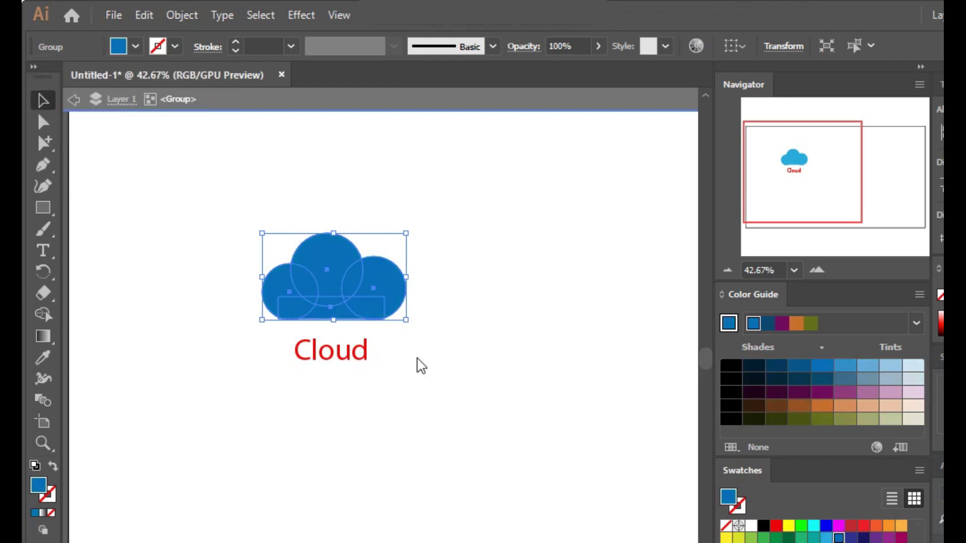
left_click(465, 107)
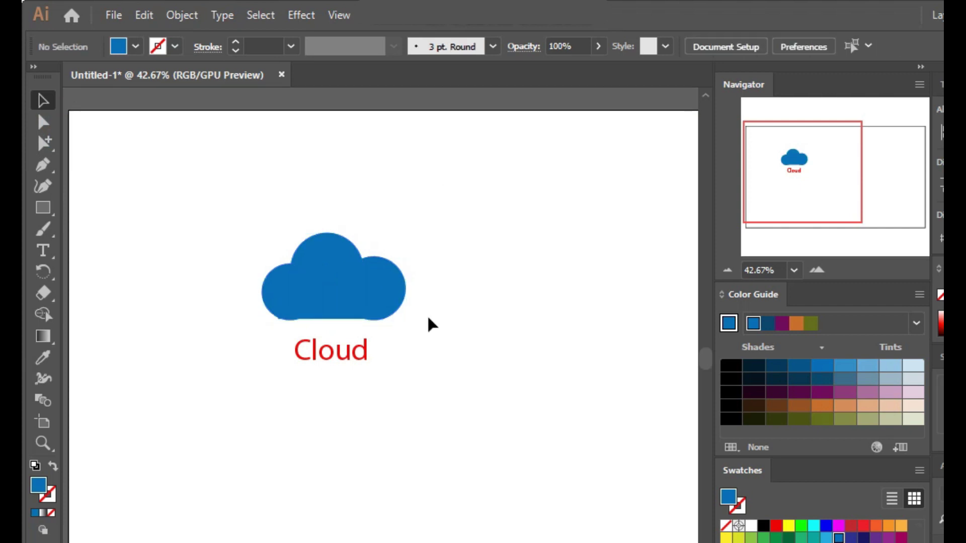
left_click_drag(352, 306, 332, 298)
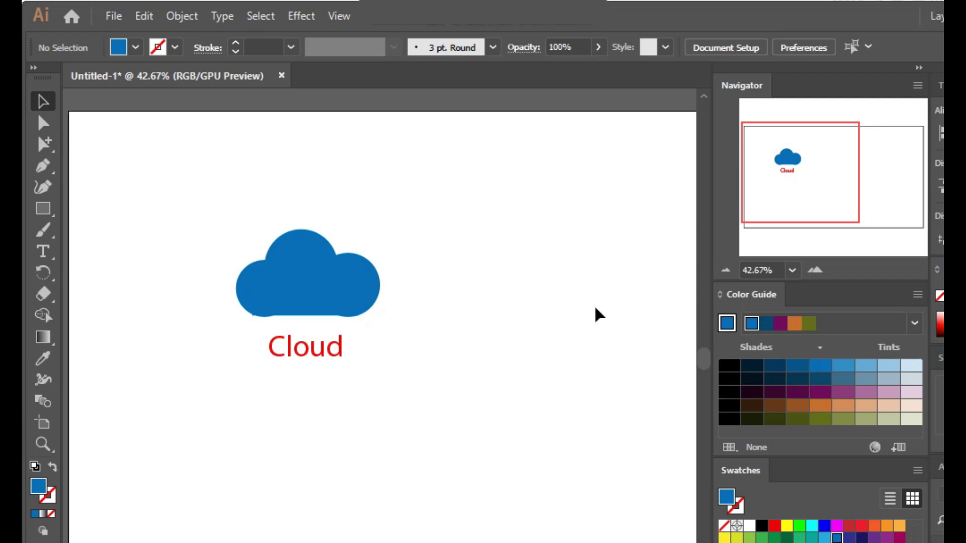
- Ungroup the cloud shape and its label, and delete the red "Cloud" text
left_click(774, 526)
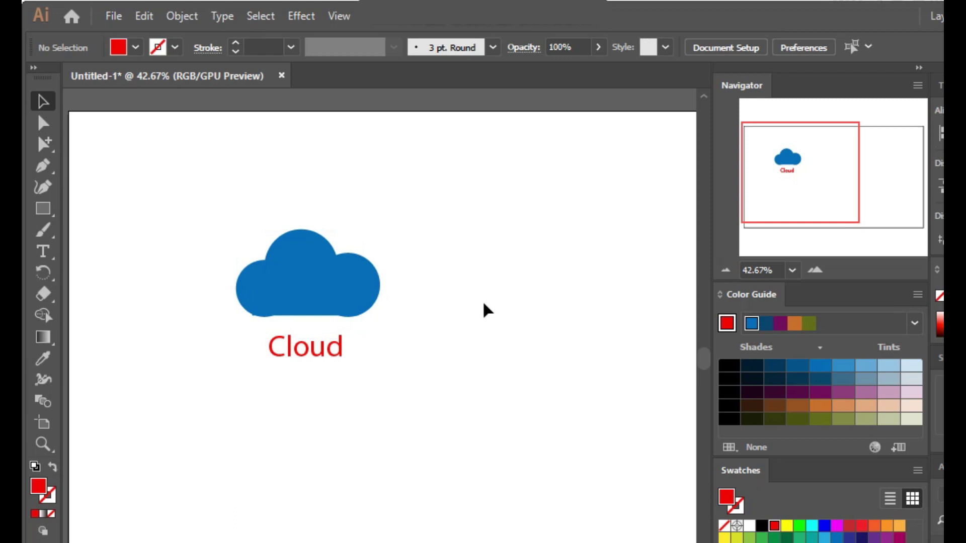
left_click(302, 358)
right_click(301, 353)
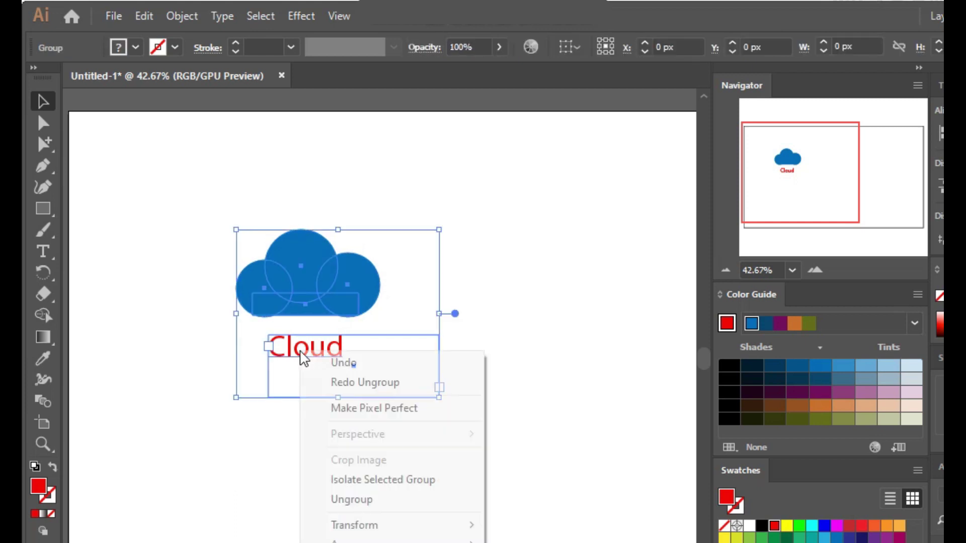
left_click(373, 500)
left_click(339, 371)
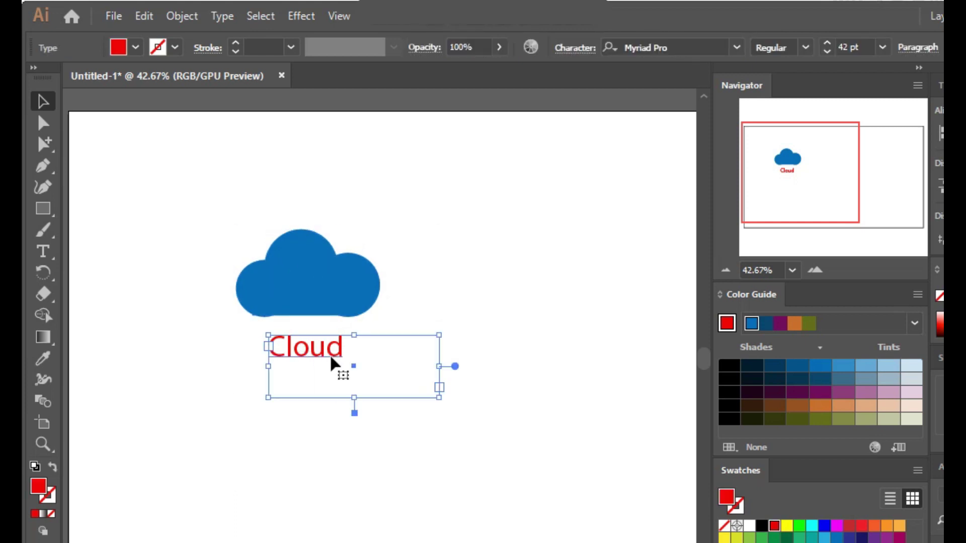
key("Delete")
- Ungroup the blue cloud into its separate circles and rectangle
left_click(318, 287)
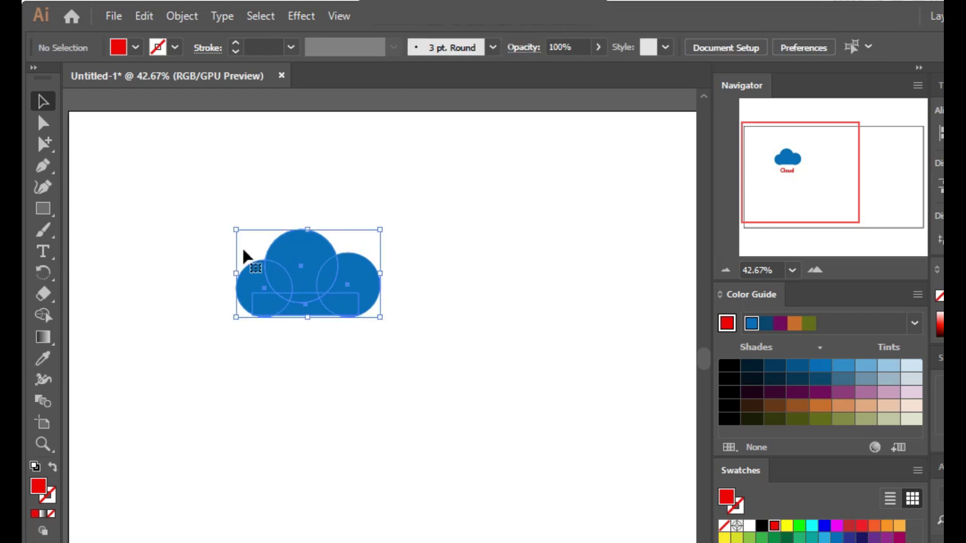
right_click(318, 291)
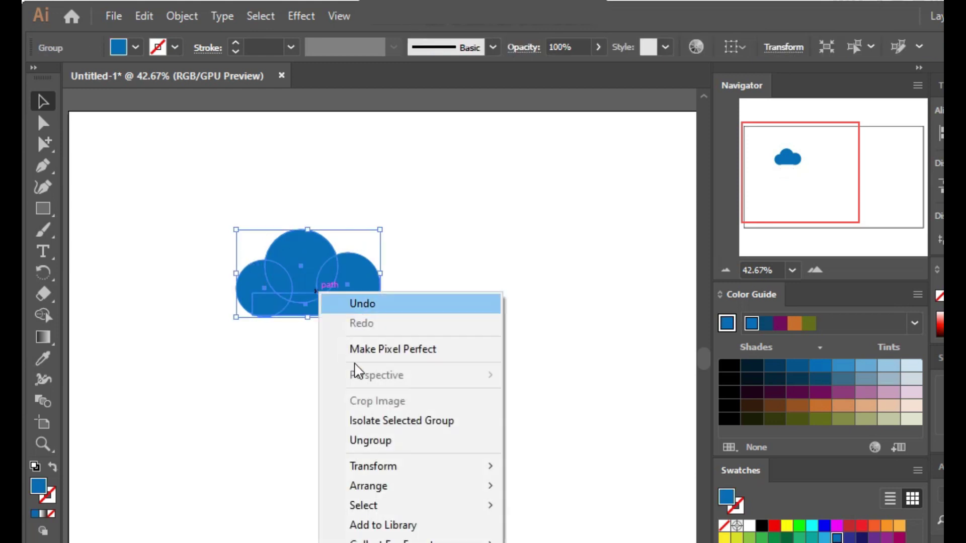
left_click(390, 440)
left_click(360, 390)
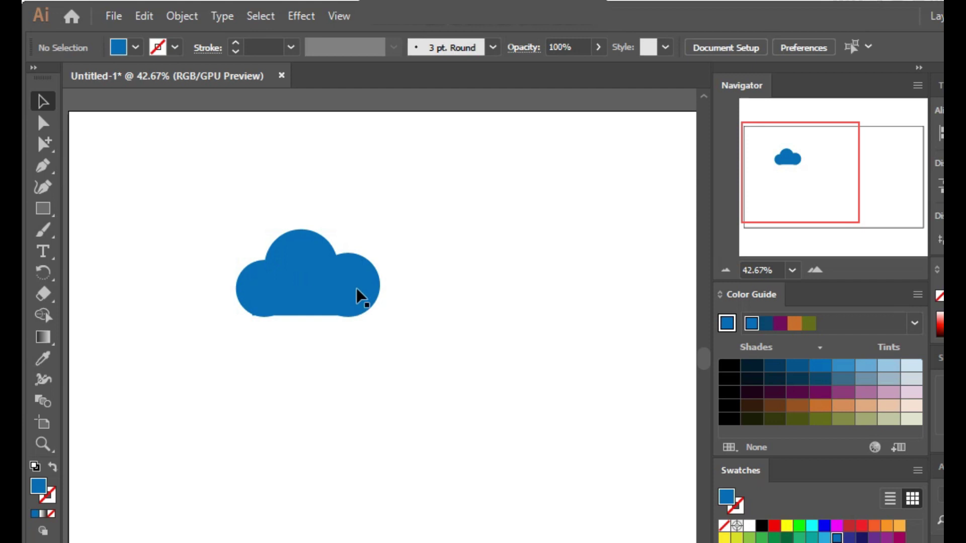
left_click(356, 287)
key("ctrl+z")
left_click(460, 405)
- Show the Pathfinder options and dock them together with the Color Guide
left_click(391, 19)
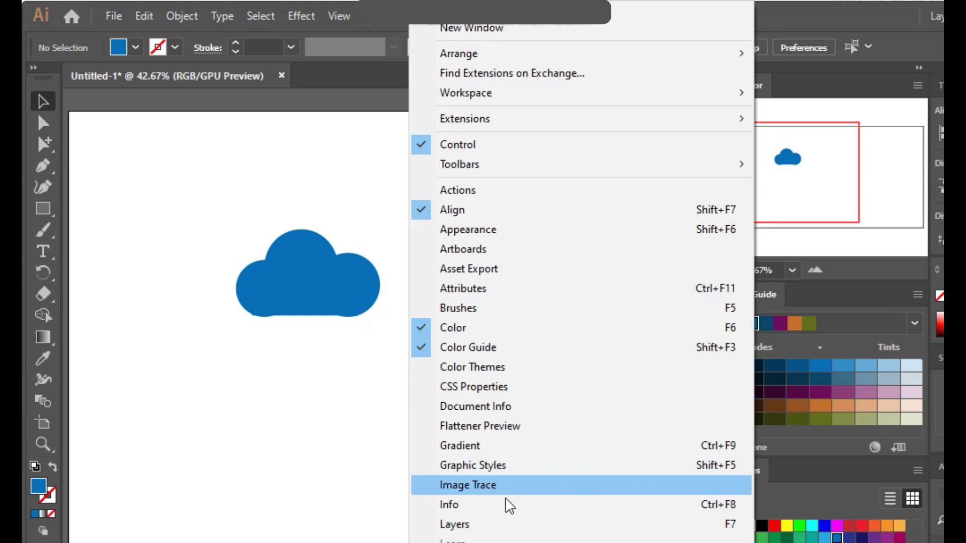
key("Escape")
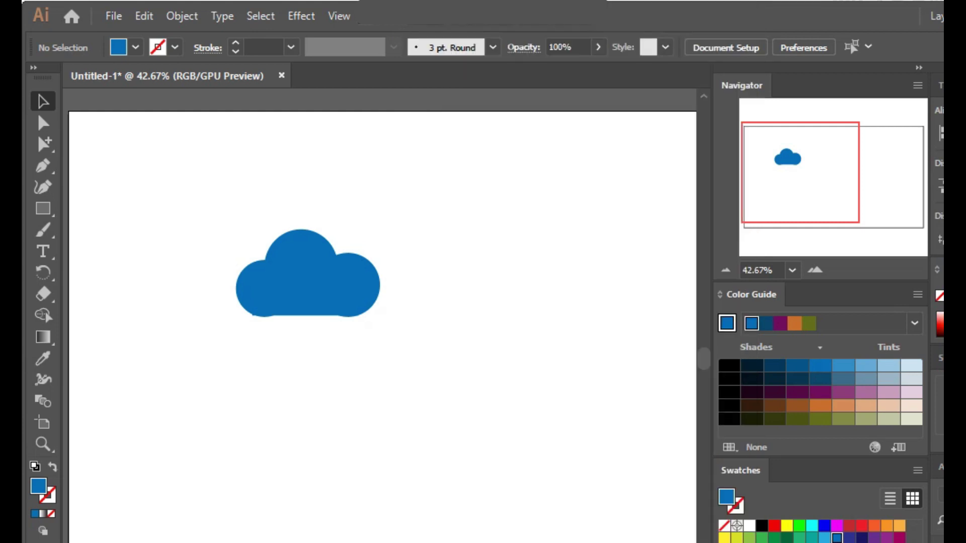
key("shift+ctrl+F9")
left_click_drag(793, 371, 755, 301)
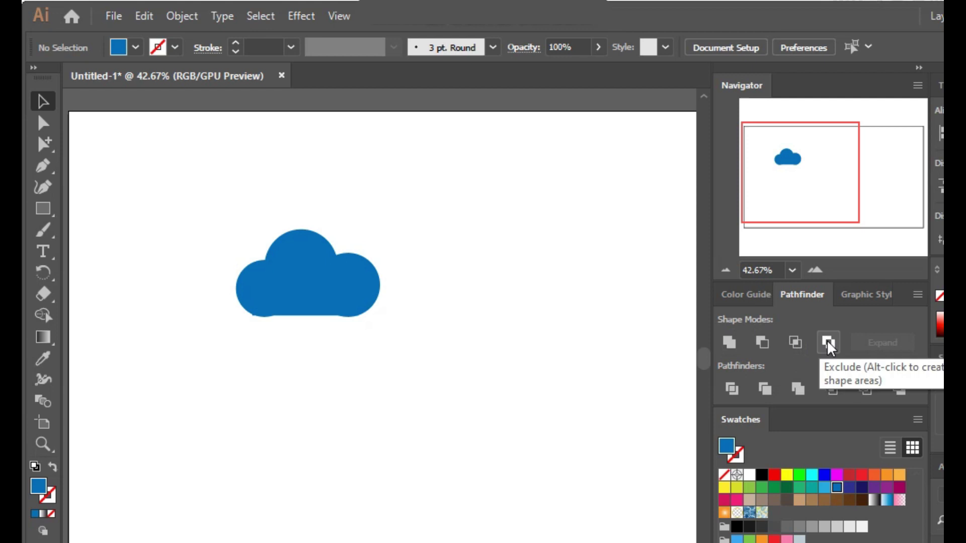
- Unite all the circles and the rectangle of the cloud into one single shape
left_click(347, 285)
left_click_drag(240, 237, 385, 343)
left_click(385, 343)
left_click_drag(238, 224, 386, 337)
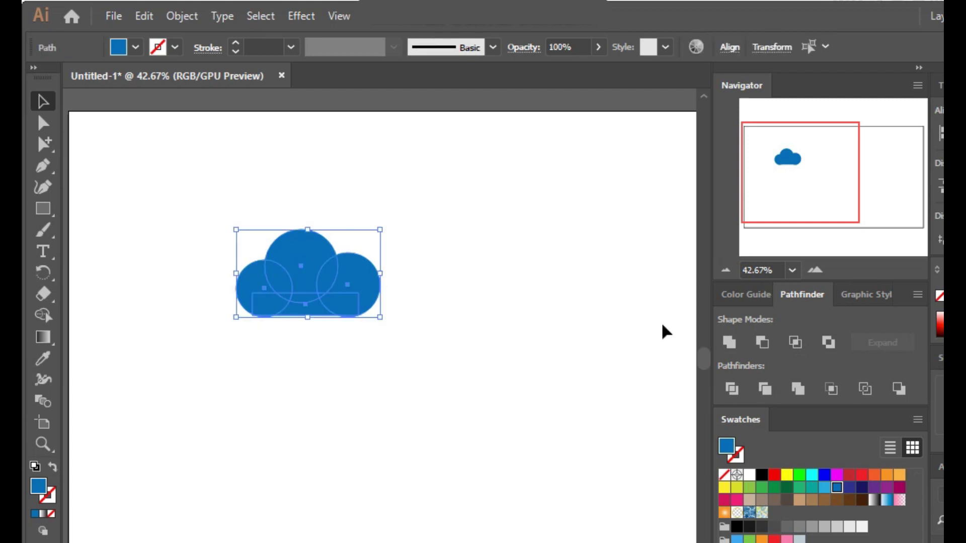
left_click(728, 342)
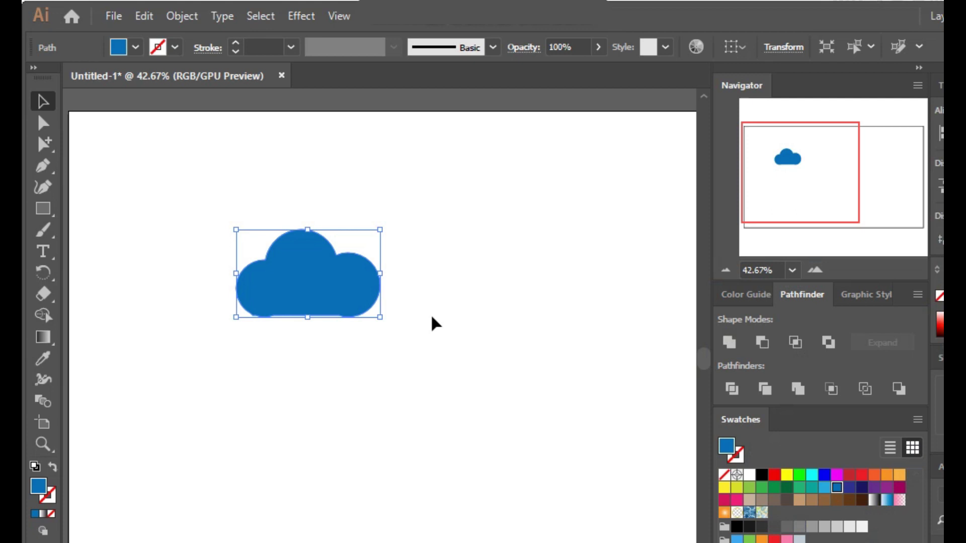
- Move the merged cloud up and to the left on the artboard
left_click(431, 312)
left_click_drag(372, 301, 307, 236)
left_click(421, 342)
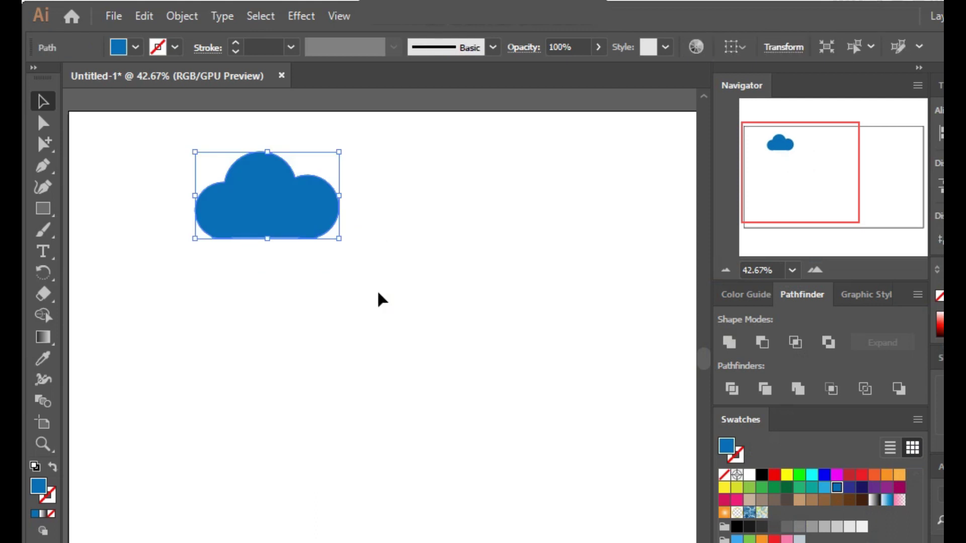
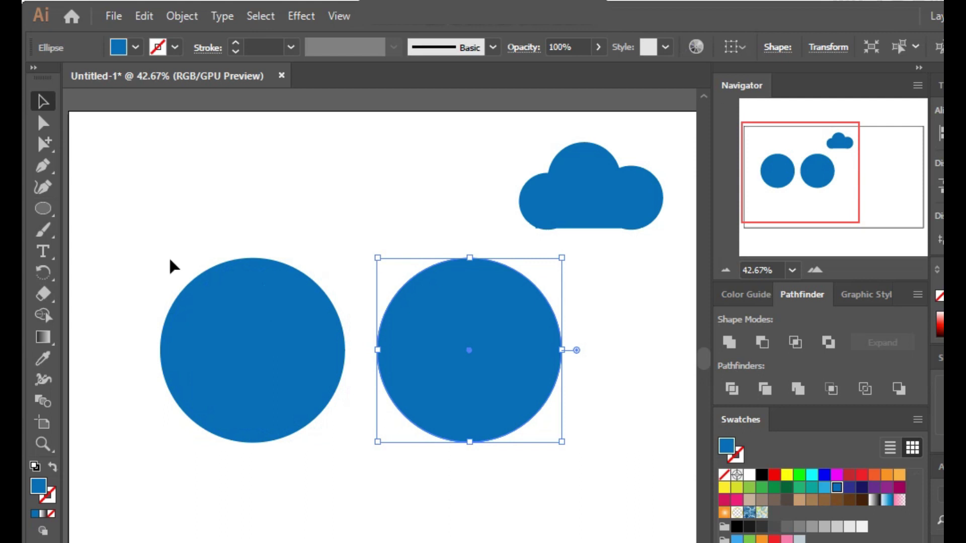
- Fill the right one of the two large blue circles with dark navy blue
left_click(269, 213)
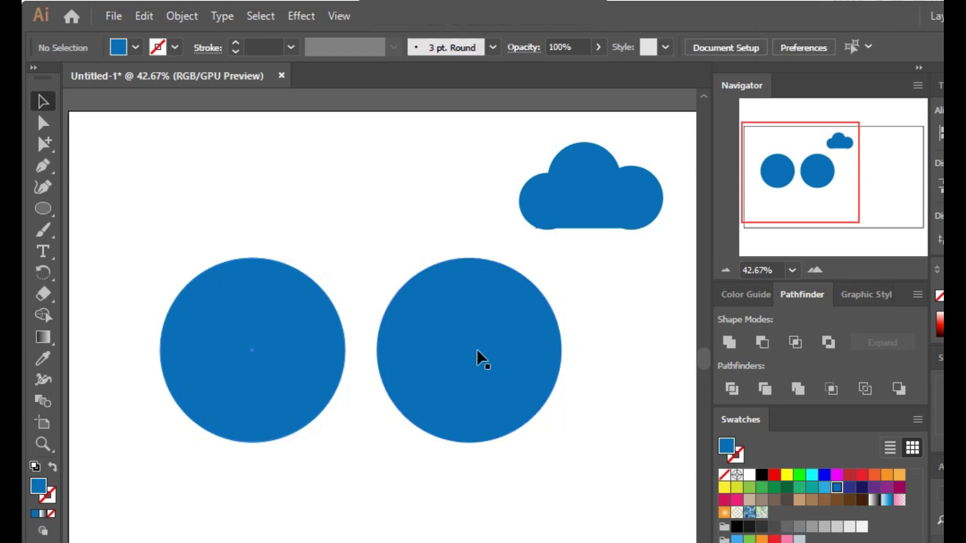
left_click(459, 335)
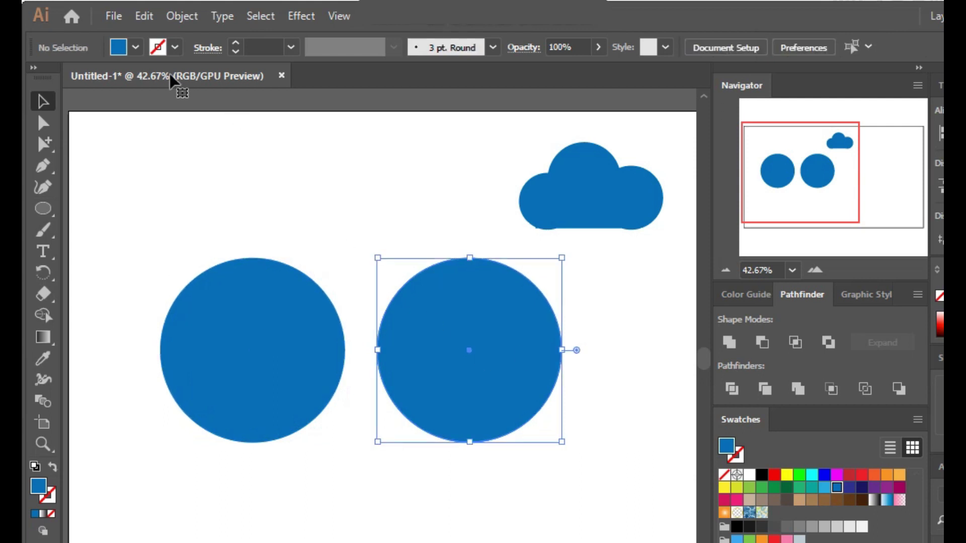
left_click(135, 47)
left_click(184, 91)
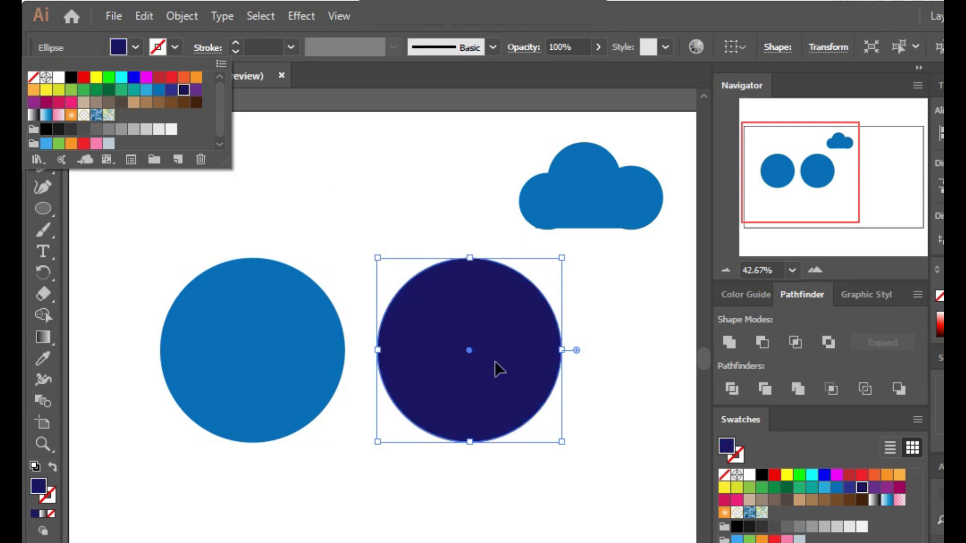
left_click(457, 351)
left_click(414, 341)
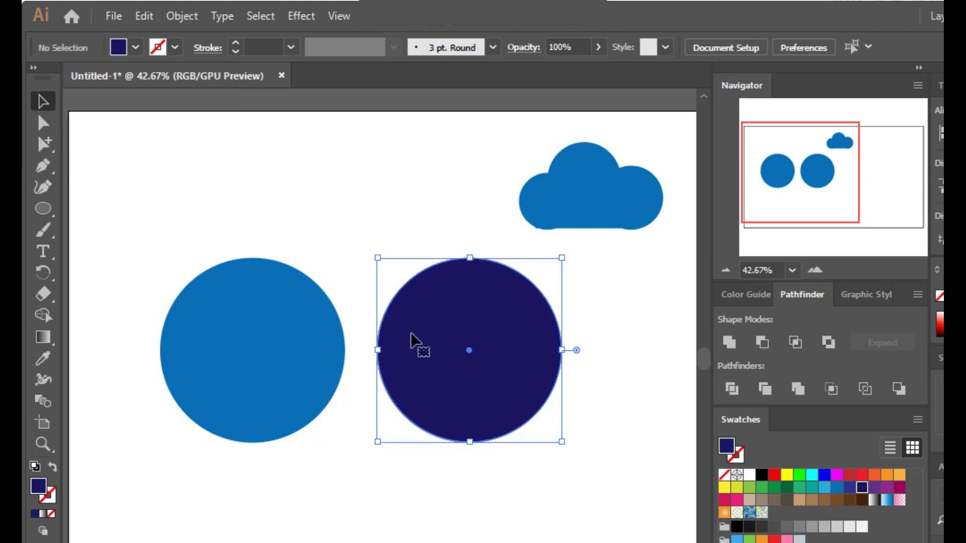
- Move the navy circle over the blue circle, offset slightly up and right so a crescent of the blue circle stays uncovered
left_click_drag(467, 352, 318, 323)
key("shift+Left")
key("shift+Left")
key("shift+Left")
key("shift+Left")
key("shift+Left")
key("shift+Down")
key("shift+Down")
key("shift+Down")
key("shift+Down")
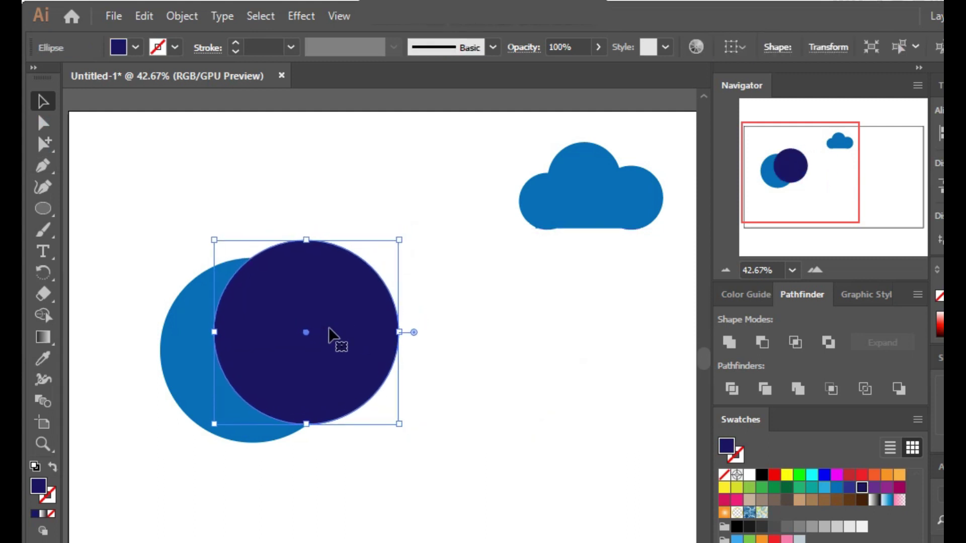
key("shift+Left")
key("shift+Left")
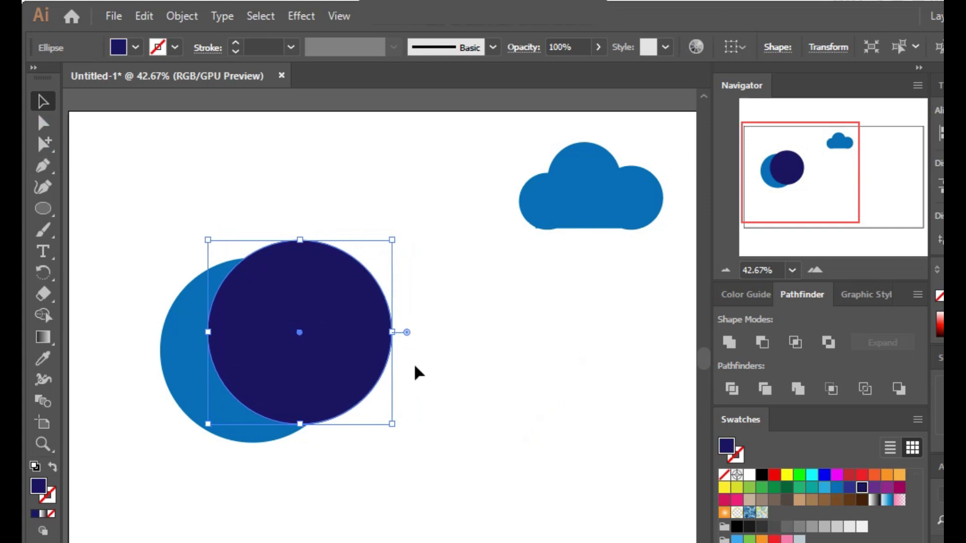
left_click(414, 366)
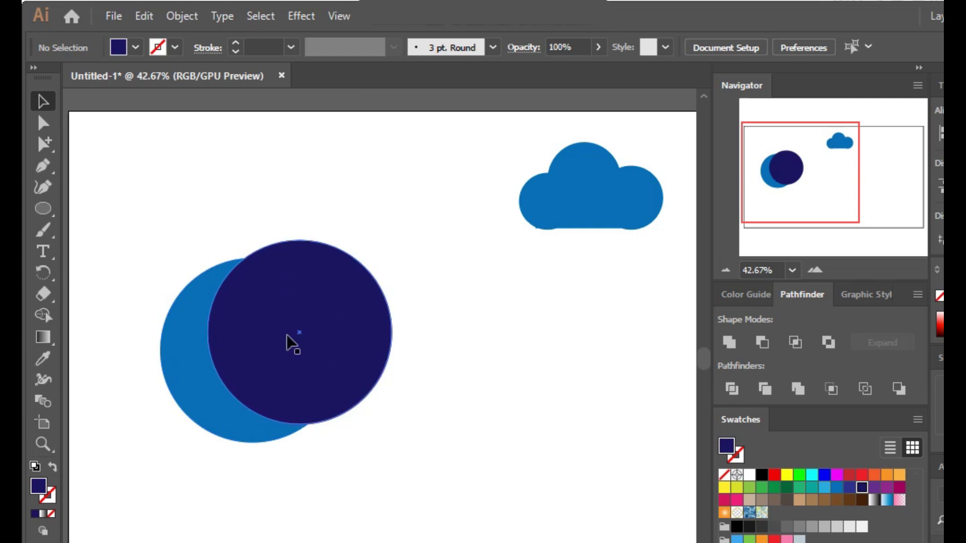
- Select both overlapping circles and subtract the front navy one with Minus Front to form a crescent moon
left_click_drag(296, 320, 298, 328)
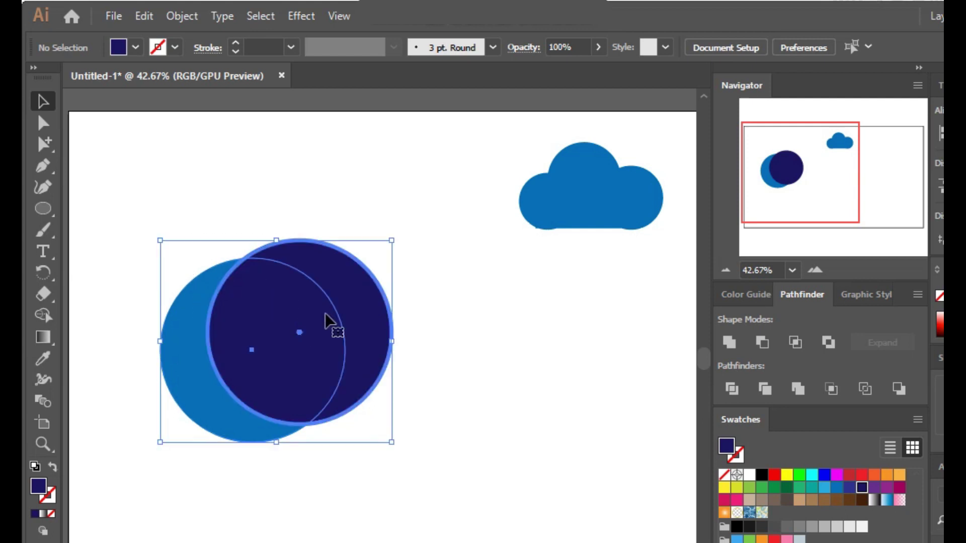
left_click(763, 340)
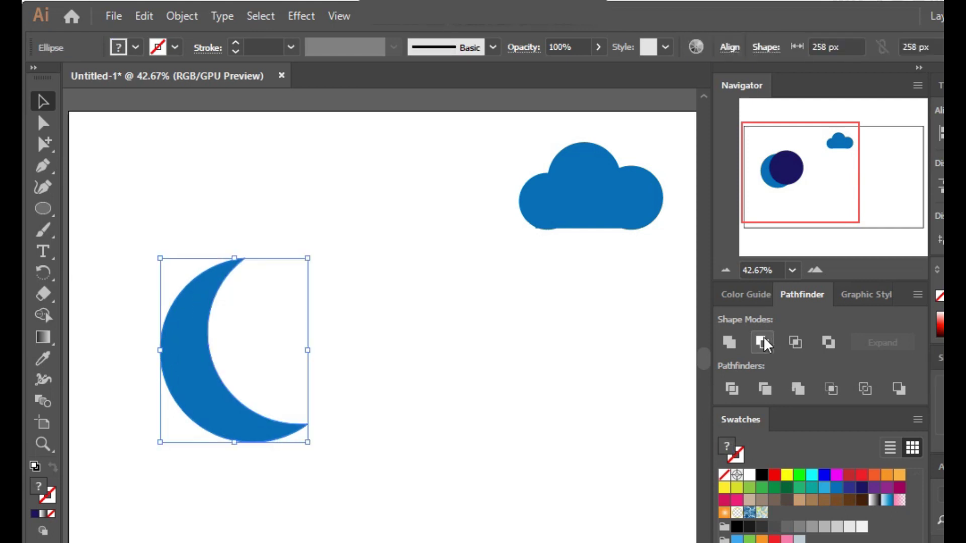
key("ctrl+h")
left_click(288, 413)
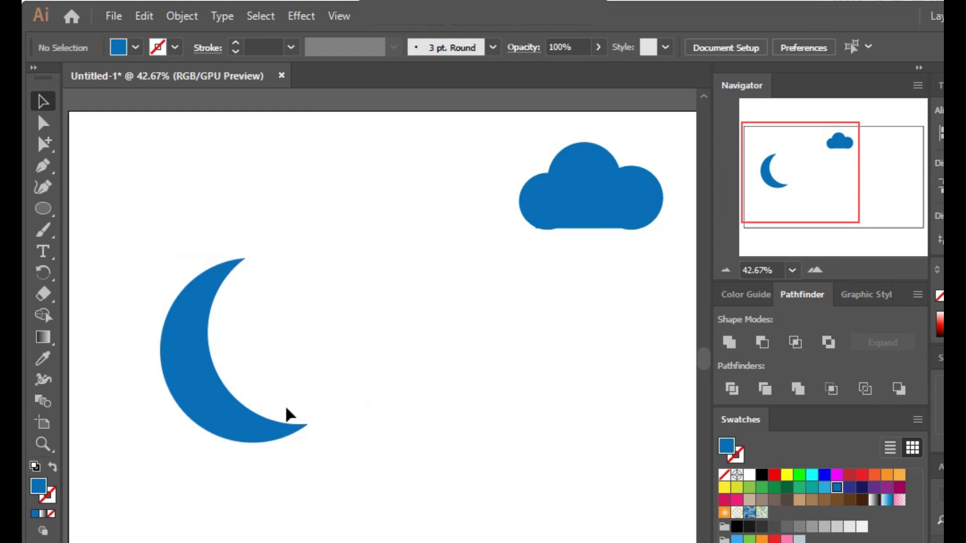
key("ctrl+z")
left_click(291, 420)
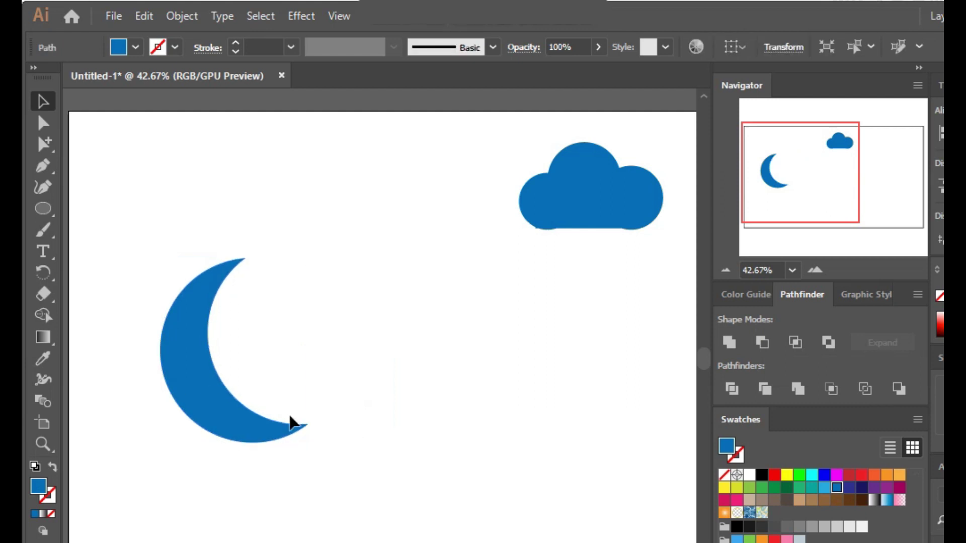
left_click(211, 397)
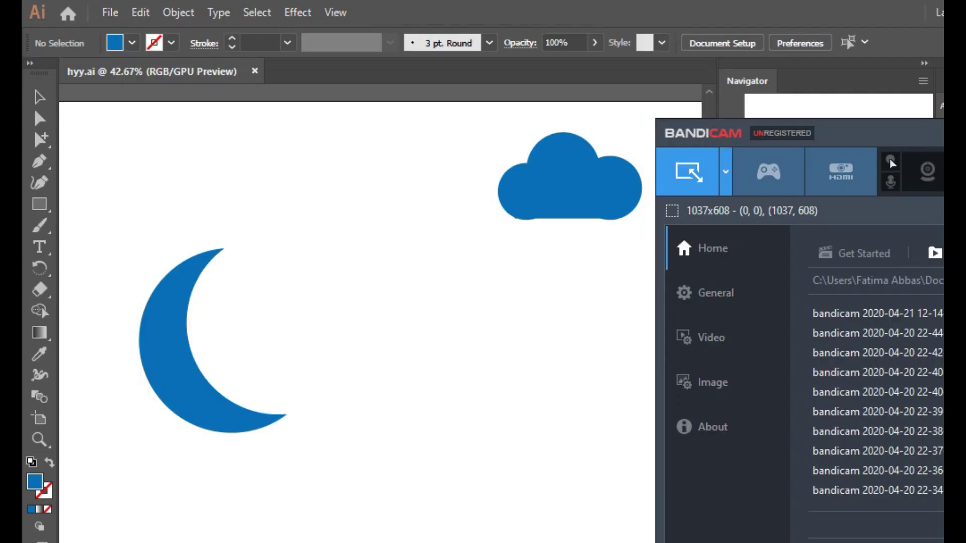
key("F12")
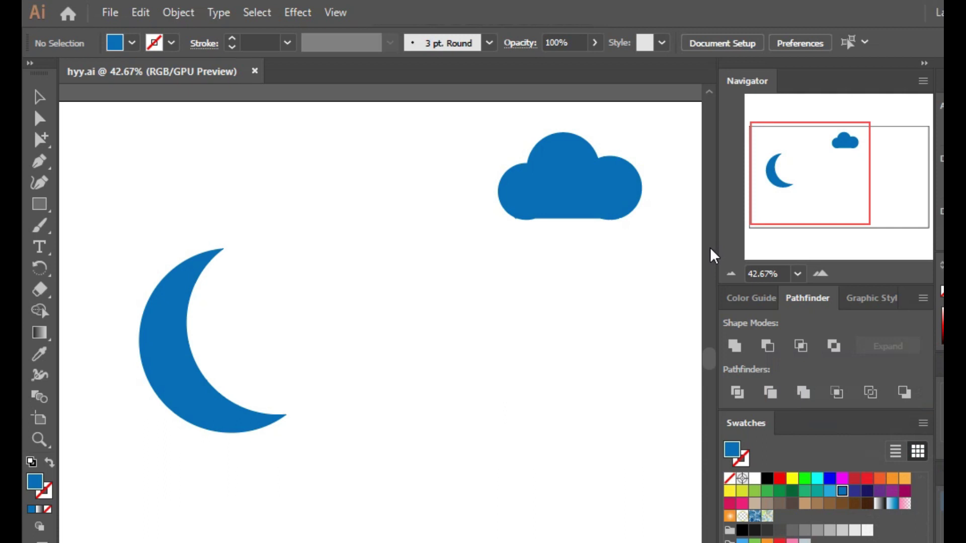
left_click(173, 367)
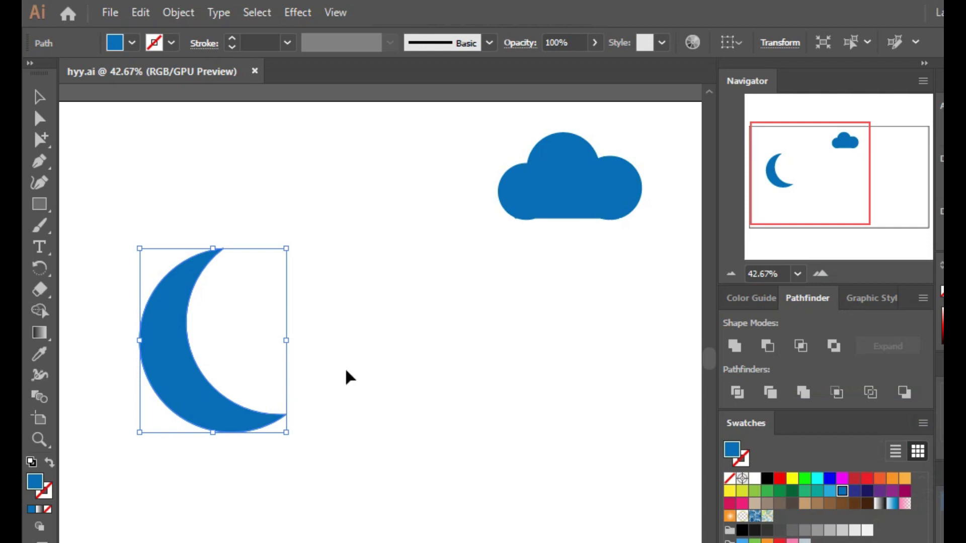
left_click_drag(286, 434, 213, 364)
key("ctrl+z")
key("ctrl+z")
left_click_drag(284, 432, 213, 444)
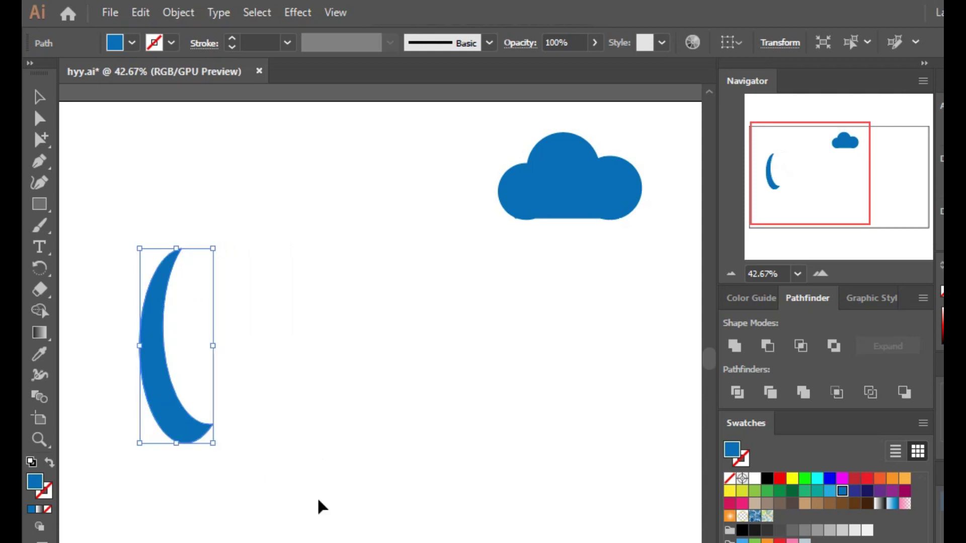
key("ctrl+z")
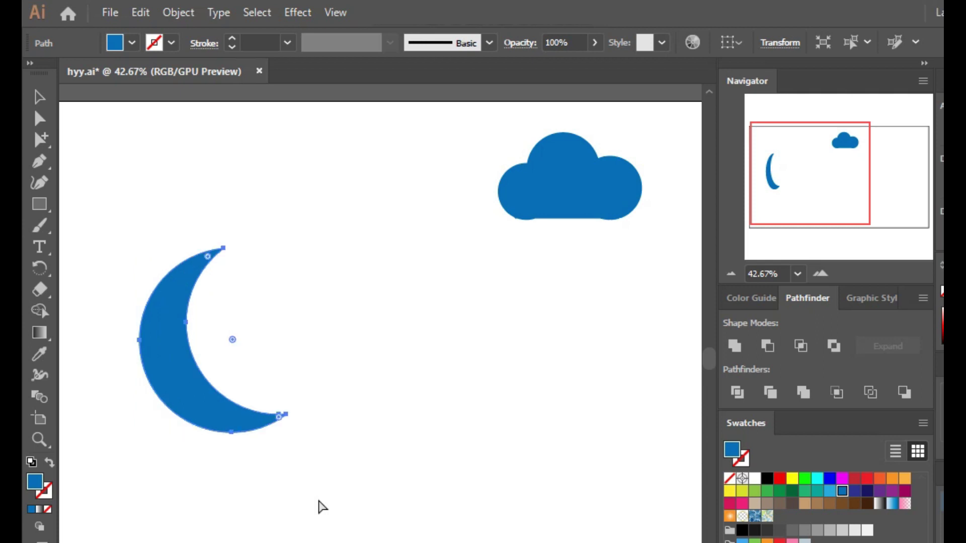
- Scale the crescent moon proportionally to about half its size and place it just left of the cloud
left_click_drag(286, 433, 219, 348)
left_click_drag(171, 330, 439, 207)
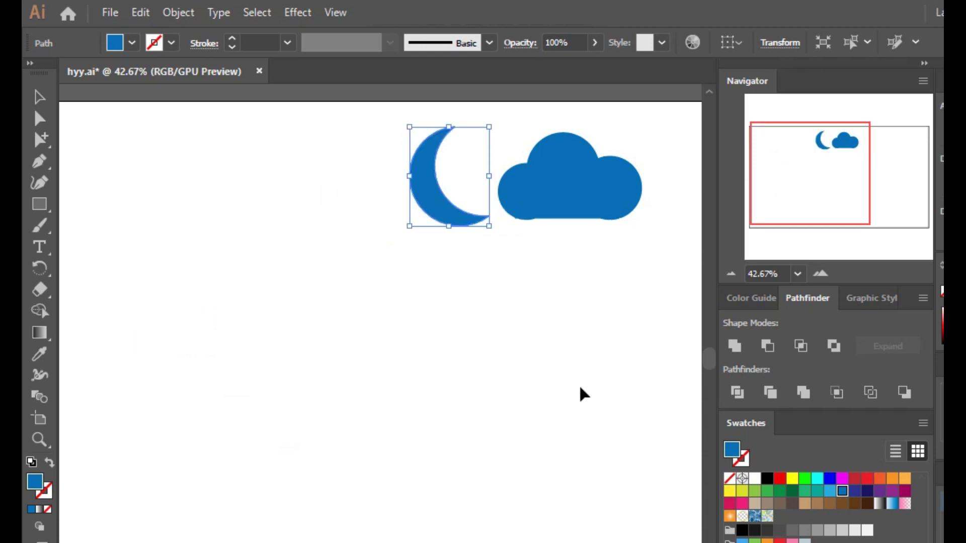
left_click(580, 392)
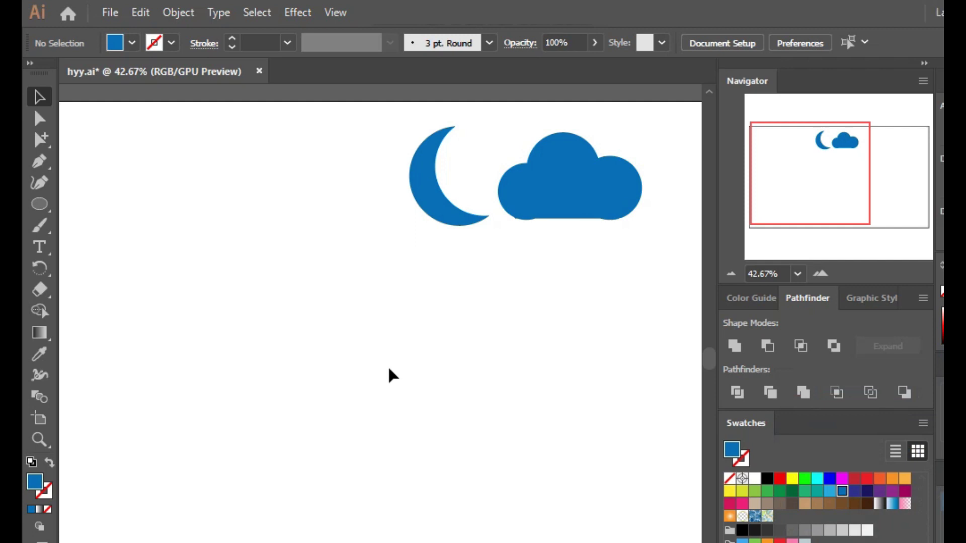
- Draw a medium blue circle with the Ellipse tool in the empty area below and left of the moon
left_click(39, 204)
left_click_drag(208, 288, 342, 400)
left_click(46, 99)
- Give the new blue circle a black stroke with a weight of 6 pt
left_click(233, 39)
left_click(233, 39)
left_click(233, 39)
left_click(232, 39)
left_click(232, 39)
left_click(232, 39)
left_click(233, 39)
left_click(232, 39)
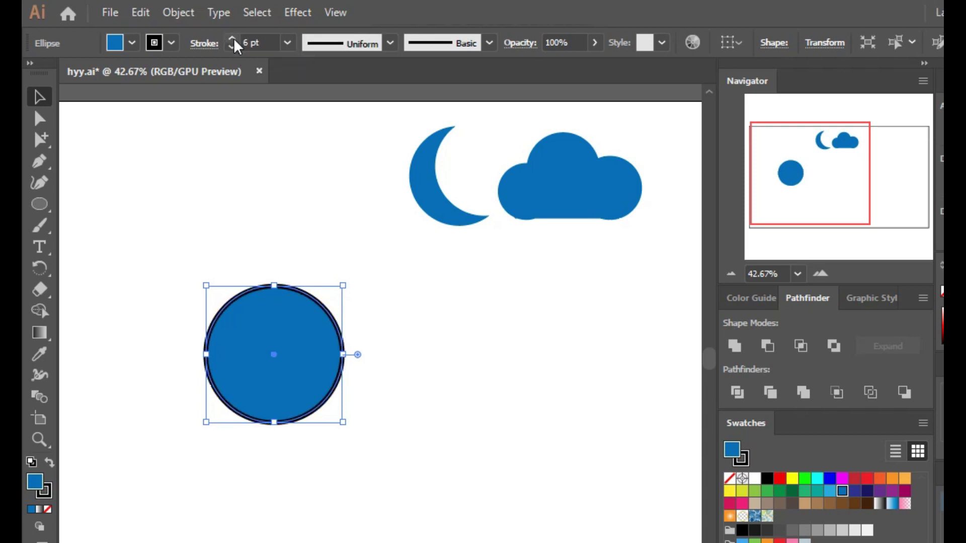
- Try erasing a notch from the stroked circle's right edge and a round hole inside it, and undo both erasures
left_click(332, 238)
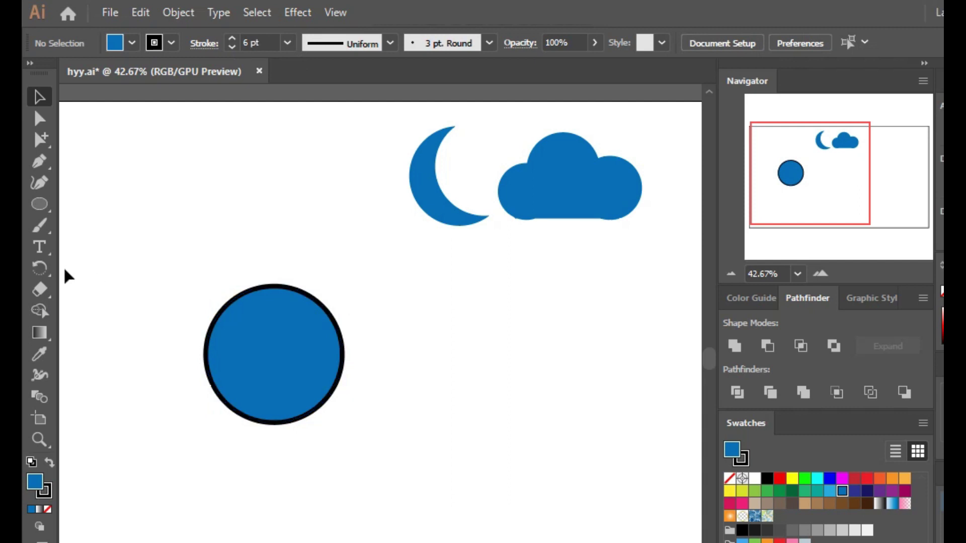
left_click(35, 297)
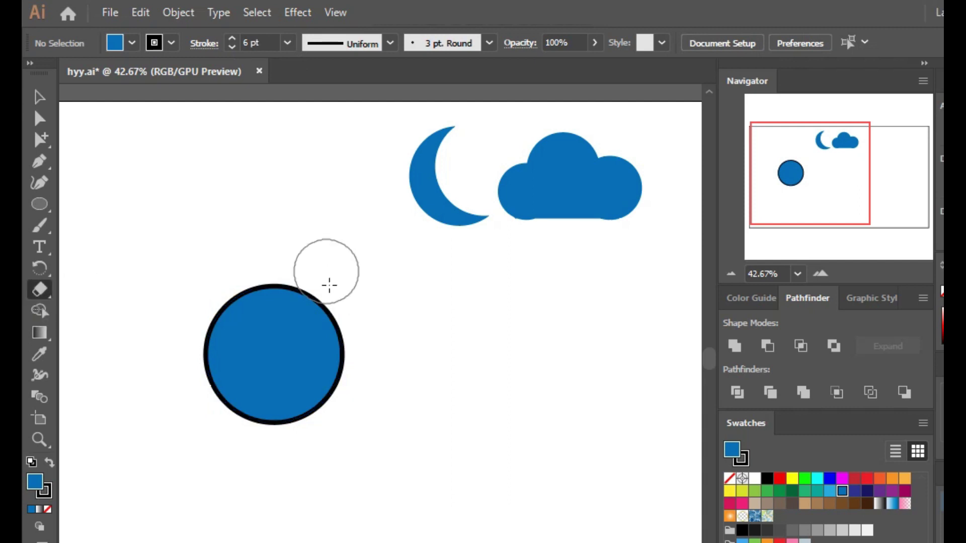
left_click_drag(351, 332, 350, 332)
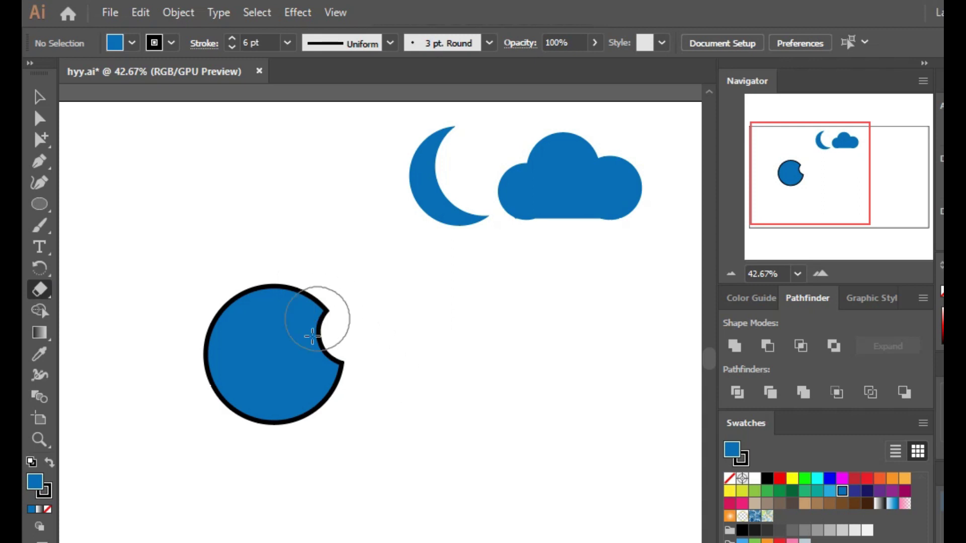
key("t")
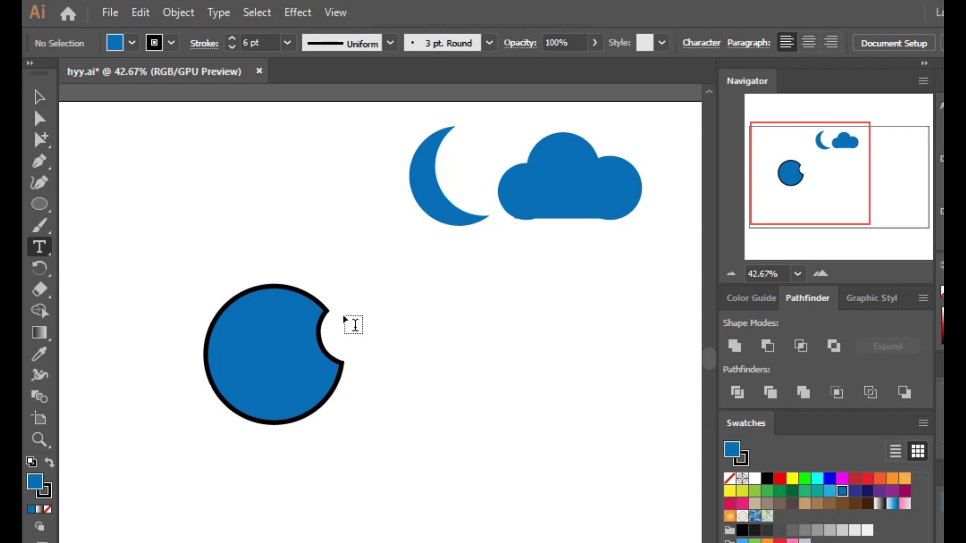
left_click(39, 290)
left_click(259, 353)
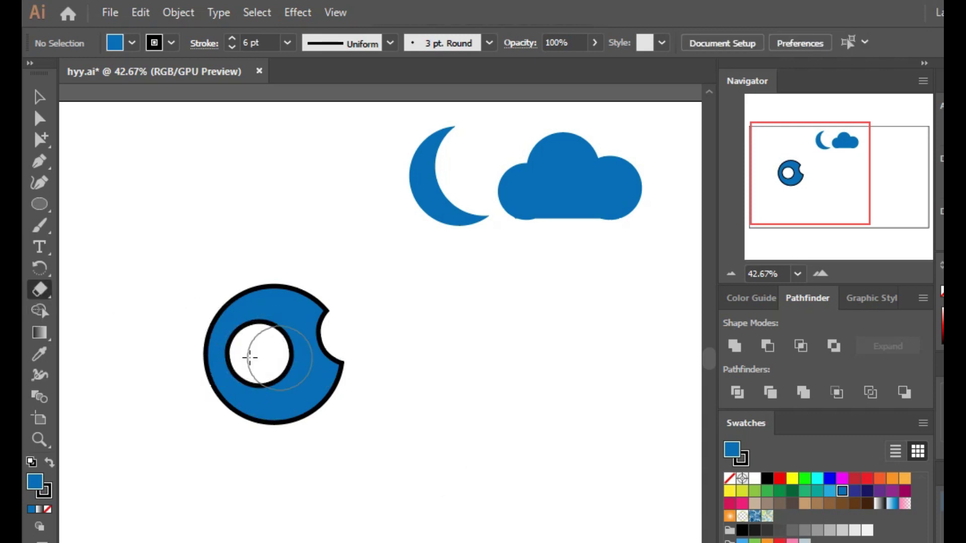
left_click(36, 96)
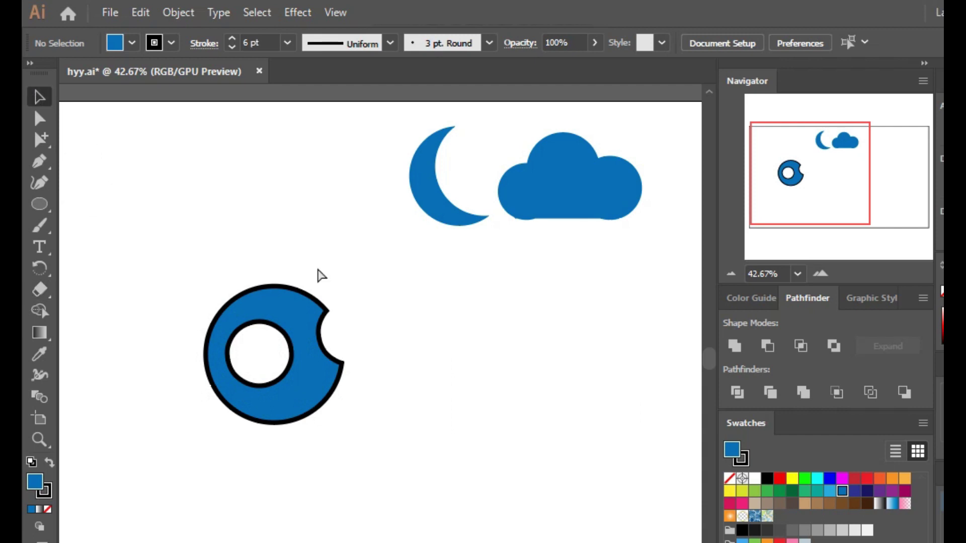
key("ctrl+z")
key("ctrl+z")
- Expand the stroked blue circle with both Fill and Stroke enabled, and deselect it
left_click(266, 343)
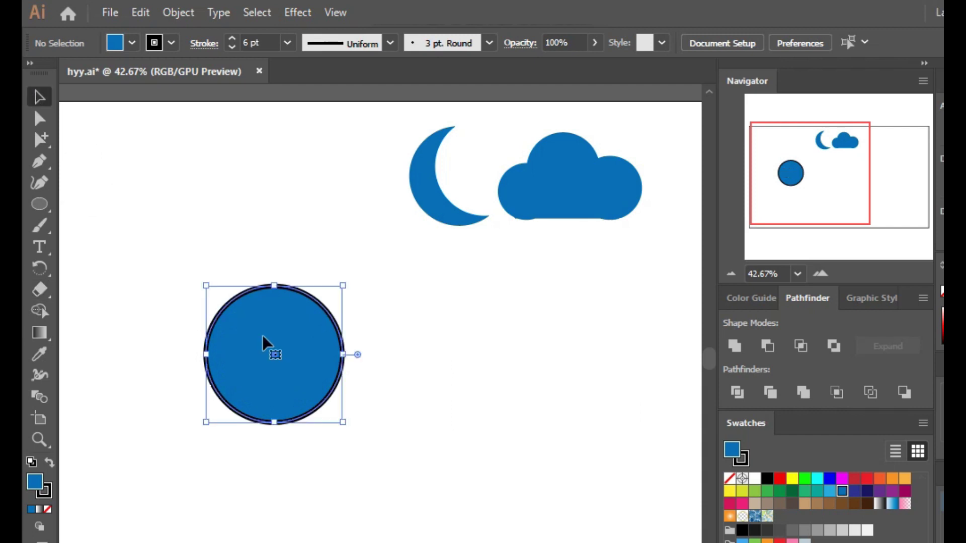
left_click(177, 11)
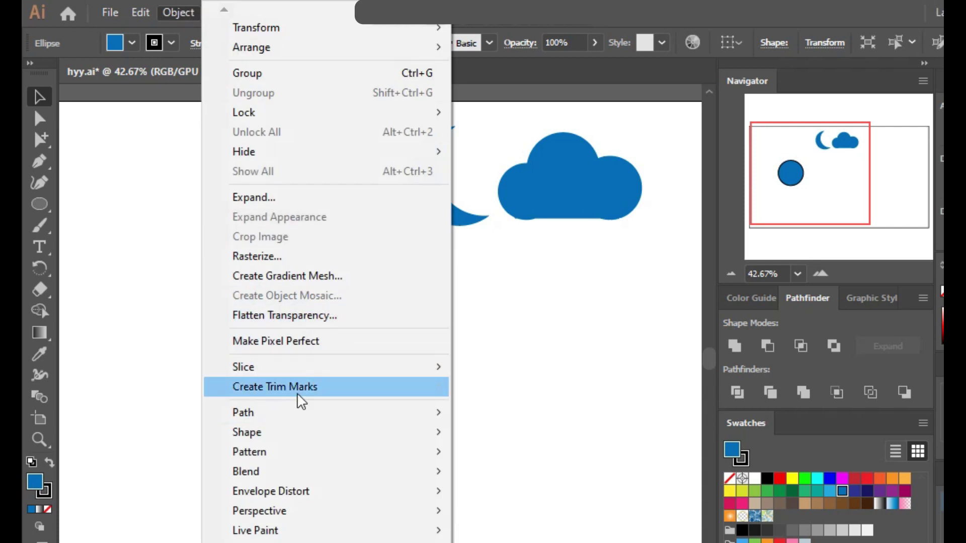
left_click(274, 201)
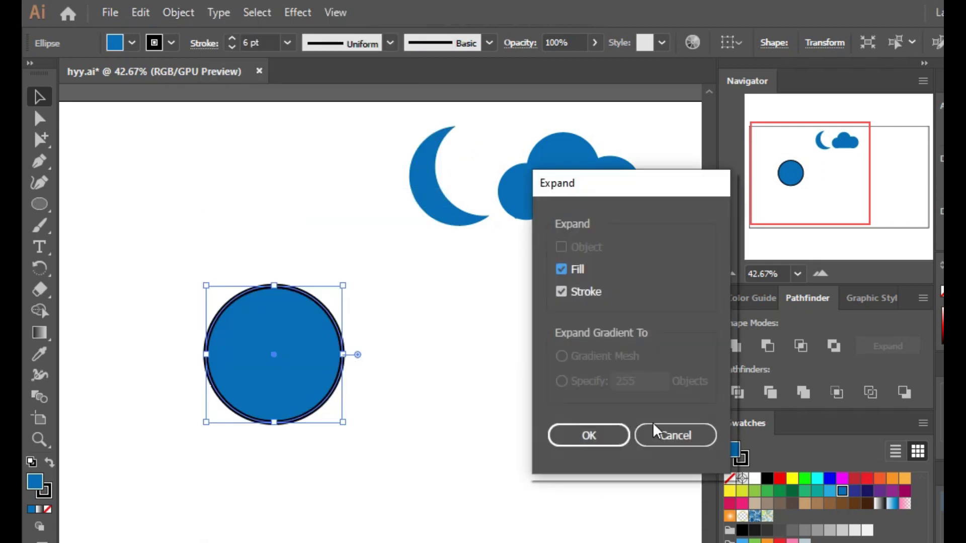
left_click(589, 435)
left_click(74, 225)
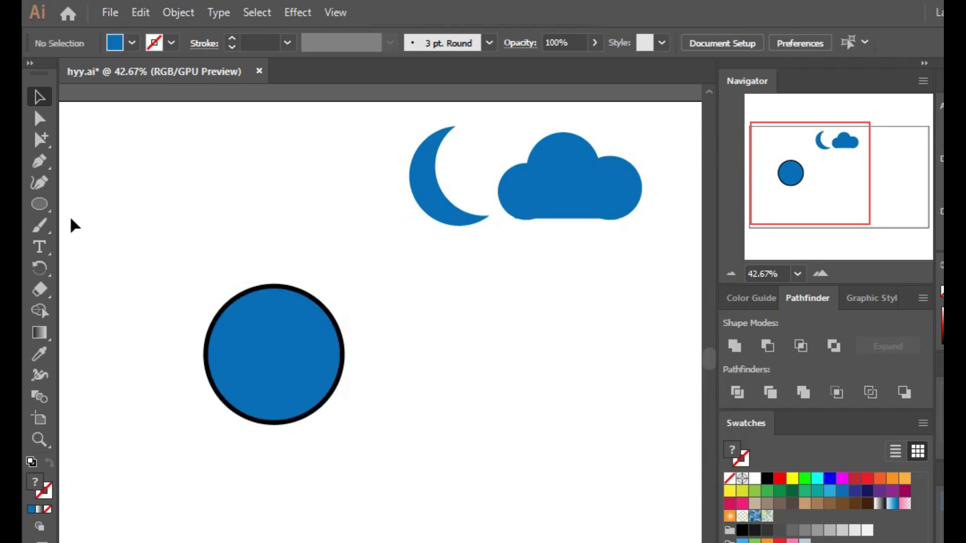
- Erase a round notch from the right edge of the expanded circle with the Eraser tool
left_click(39, 290)
left_click(348, 339)
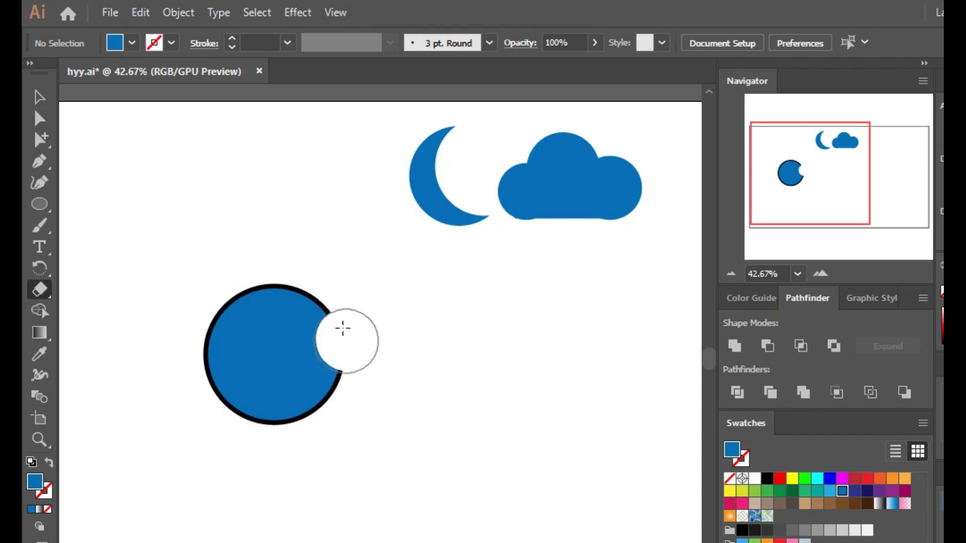
key("v")
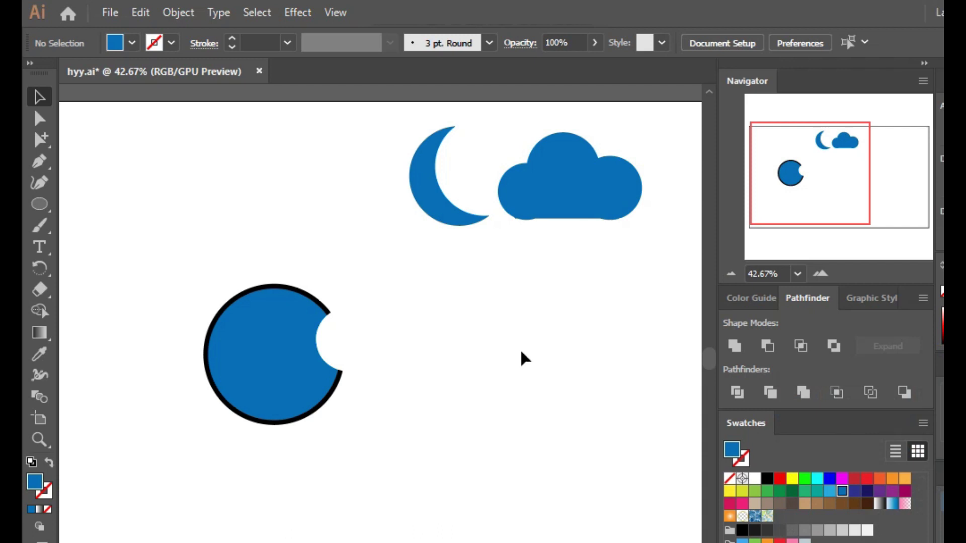
- Create a text area to the right of the notched circle containing the word "Cloud"
left_click(39, 247)
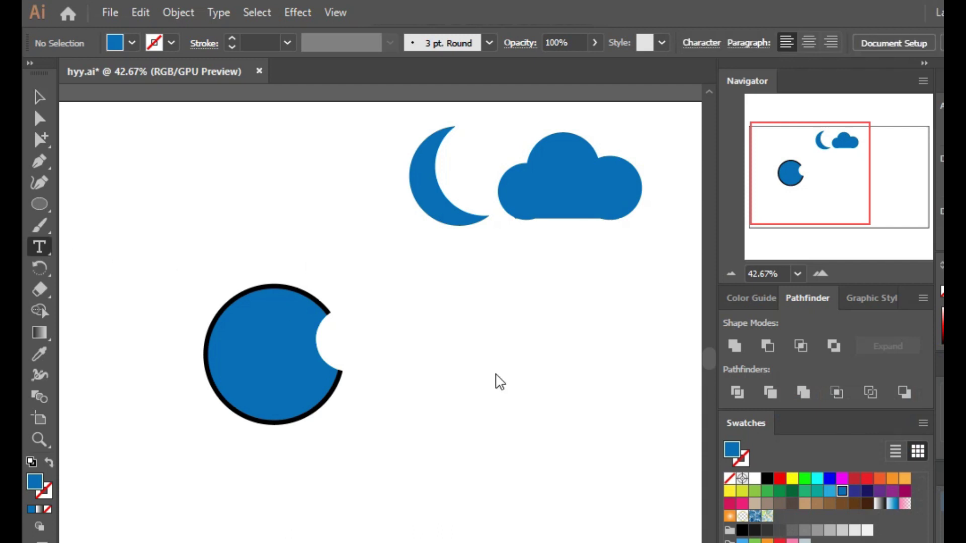
left_click_drag(439, 316, 629, 395)
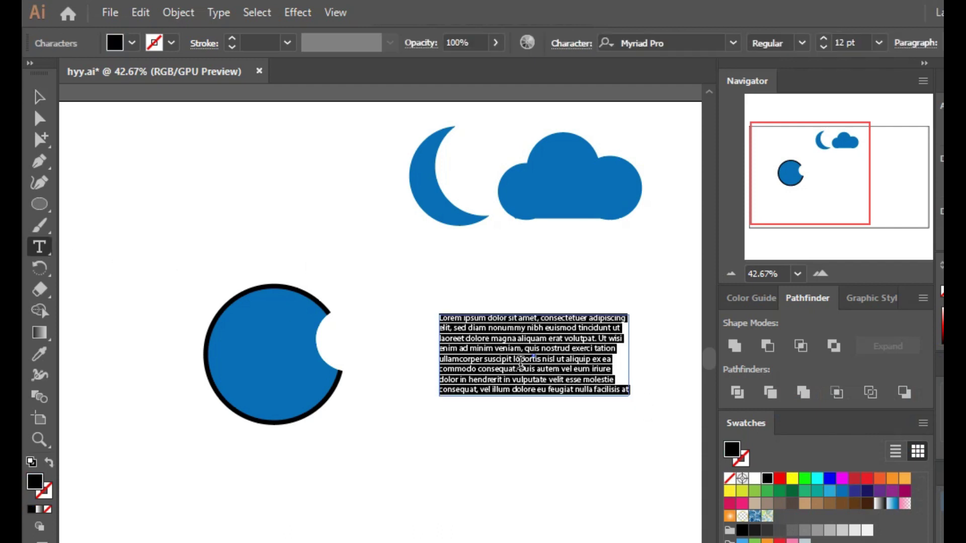
key("BackSpace")
type("Cloud")
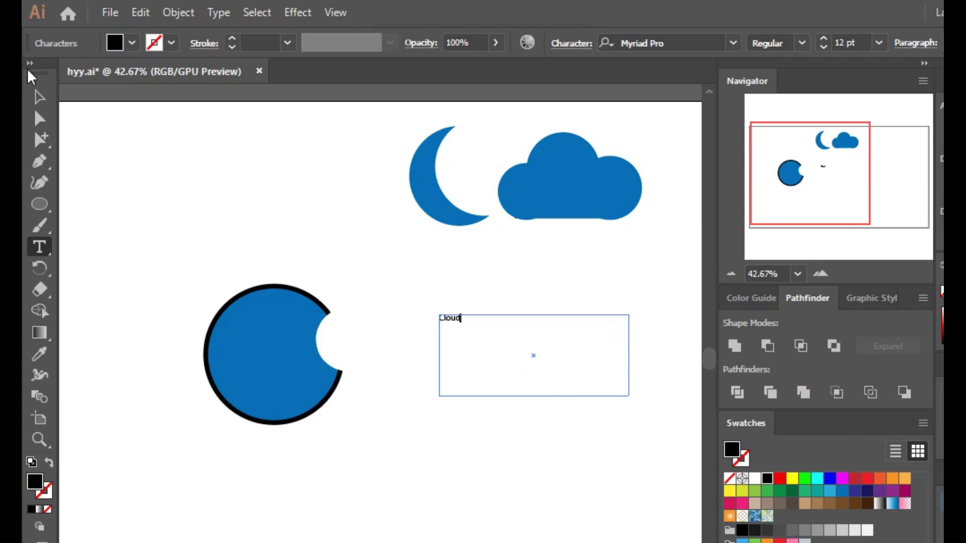
- Set the font size of the "Cloud" text to 72 pt and deselect it
left_click(39, 97)
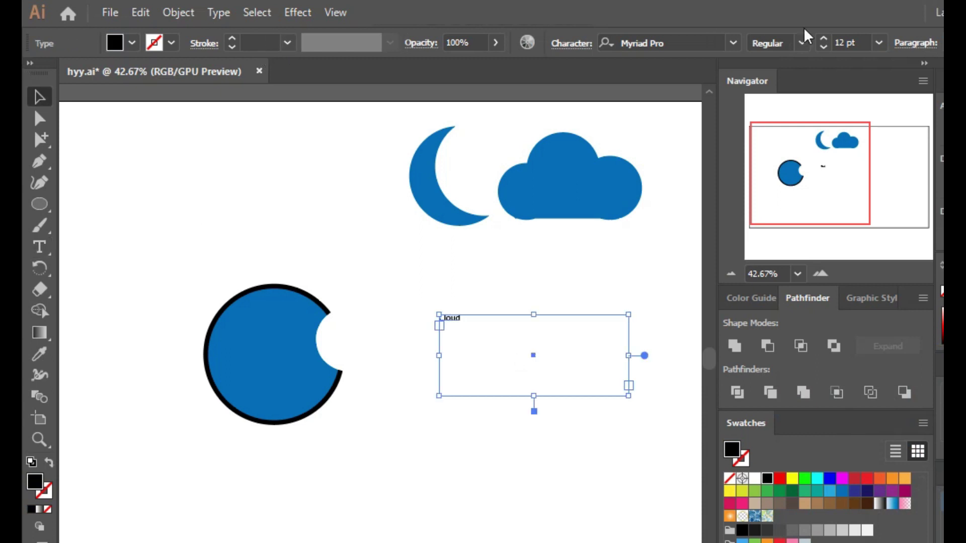
left_click(878, 47)
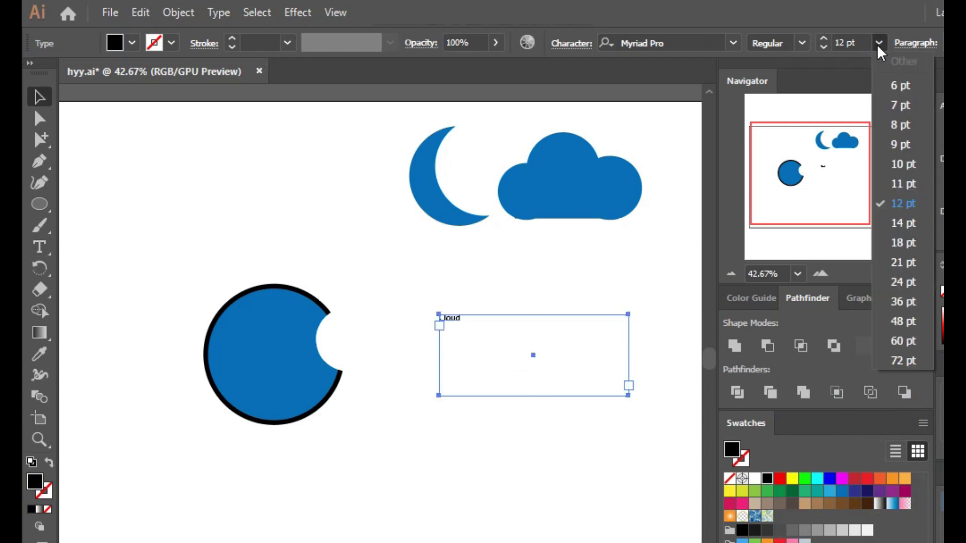
left_click(901, 361)
left_click(520, 289)
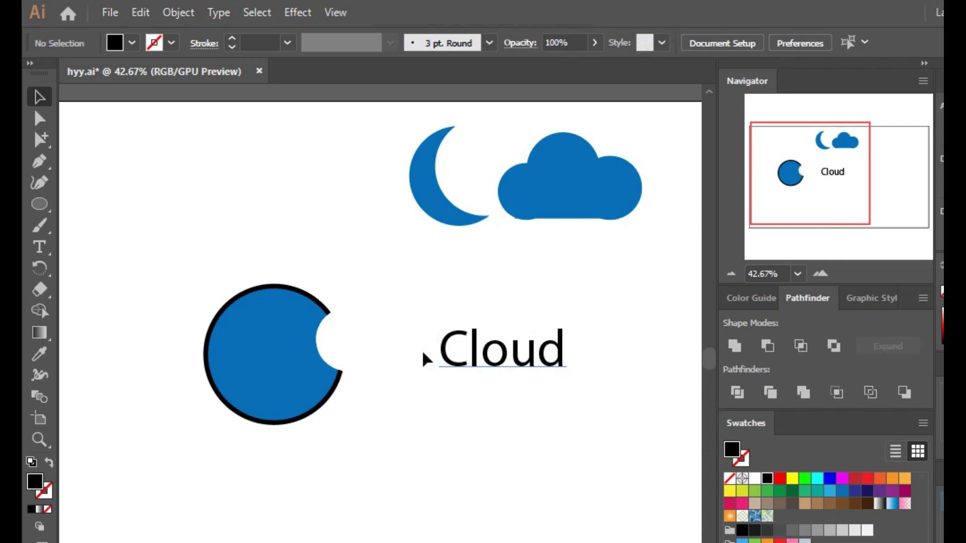
- Try using the Eraser tool on the live "Cloud" text, both unselected and selected
left_click(40, 289)
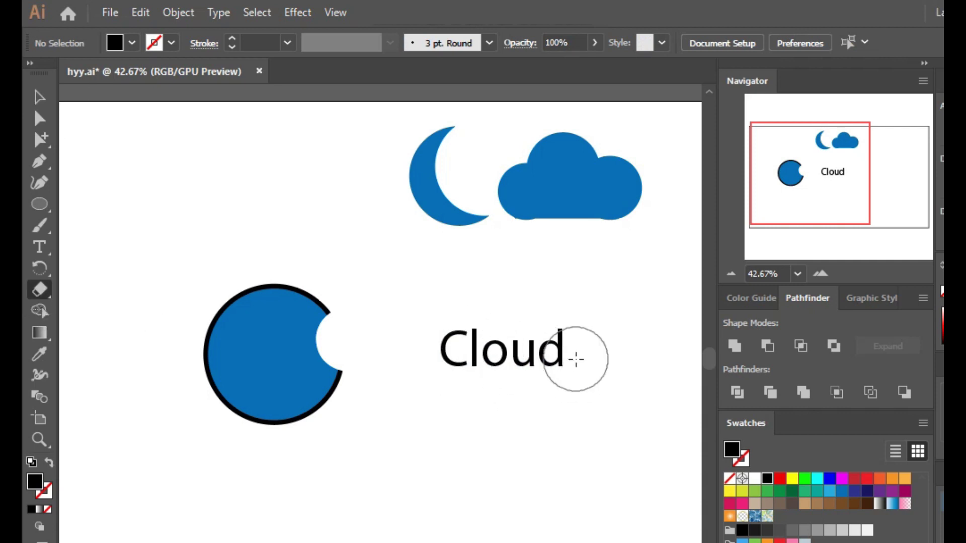
left_click(40, 96)
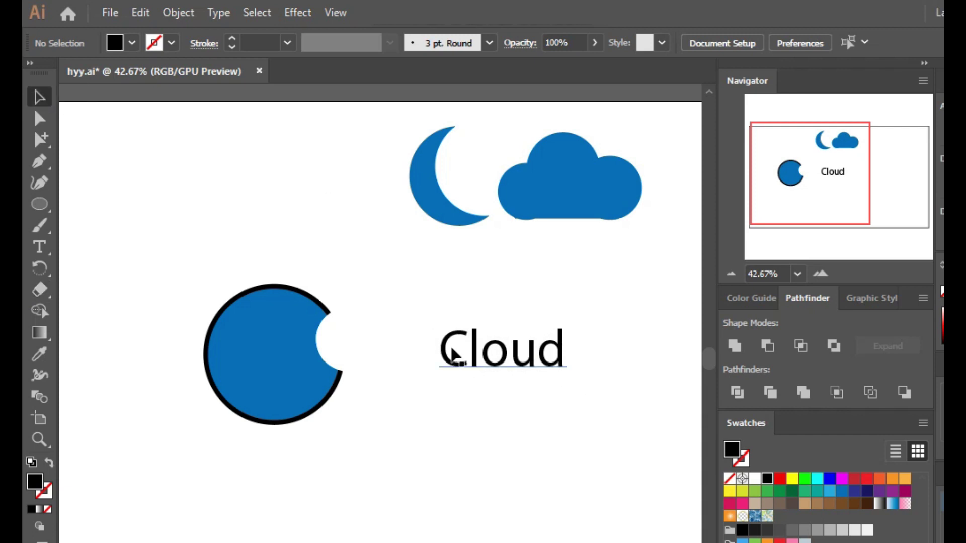
left_click(451, 346)
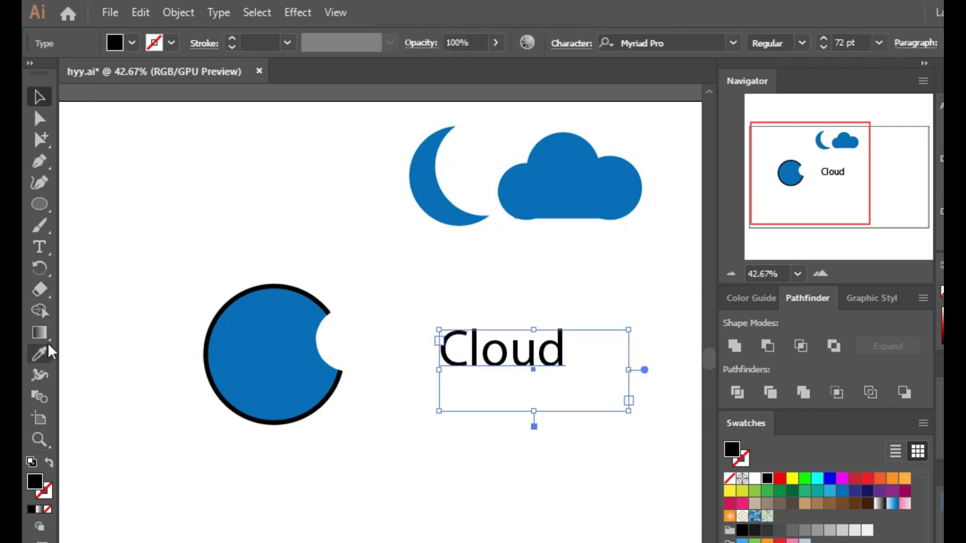
left_click(40, 290)
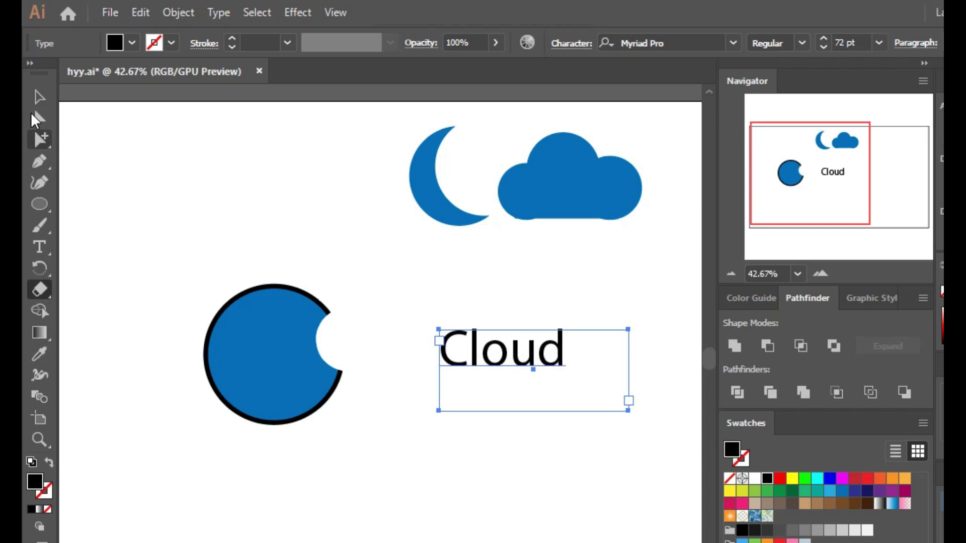
key("v")
left_click(431, 280)
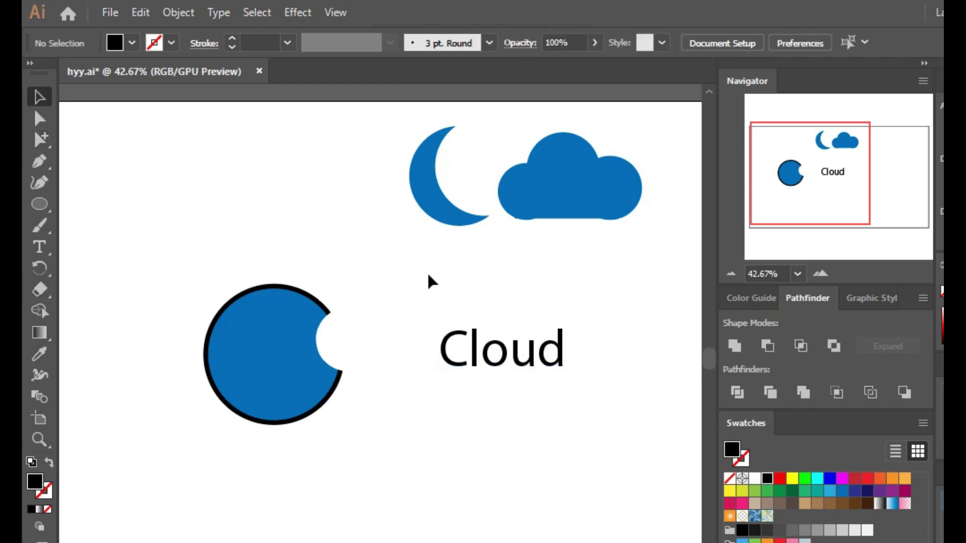
- Expand the "Cloud" text into editable letter shapes and deselect them
left_click(521, 371)
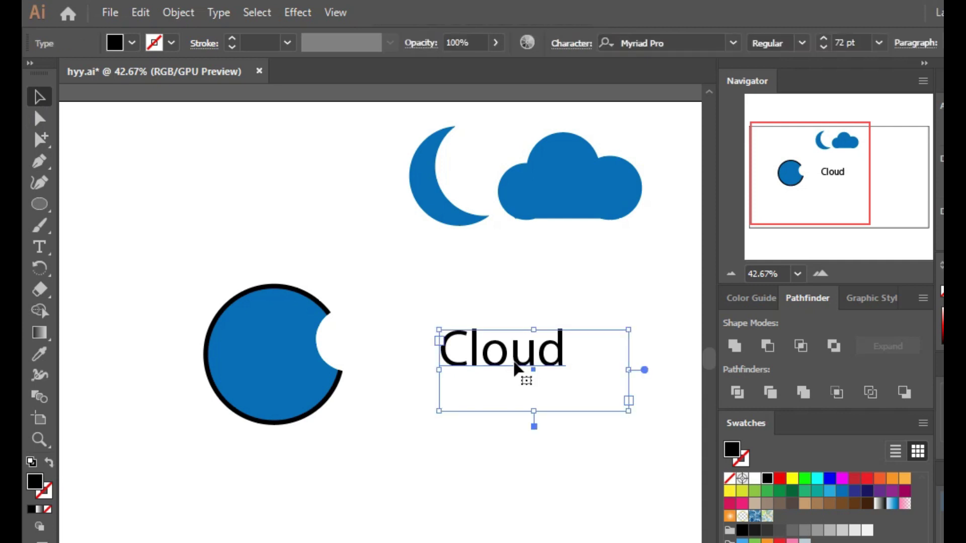
left_click(179, 13)
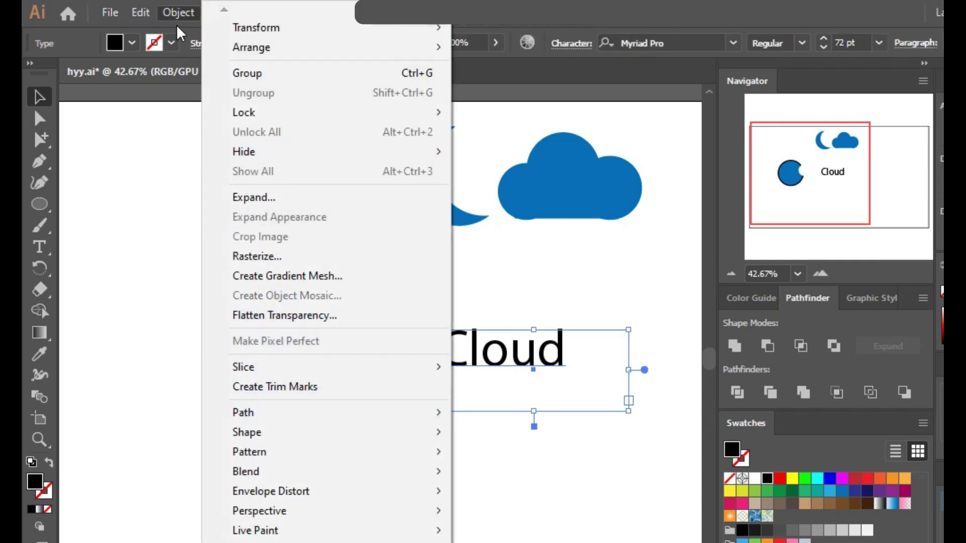
left_click(268, 198)
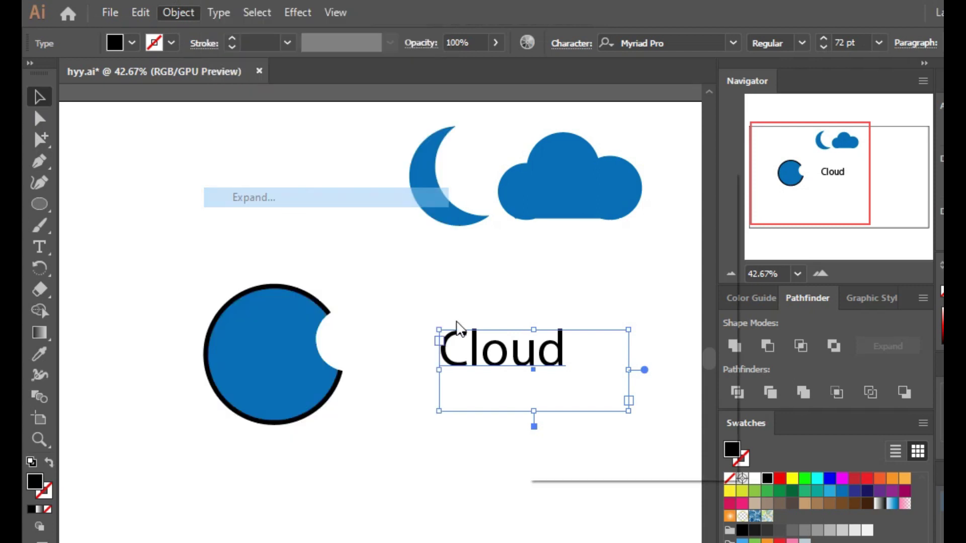
left_click(590, 435)
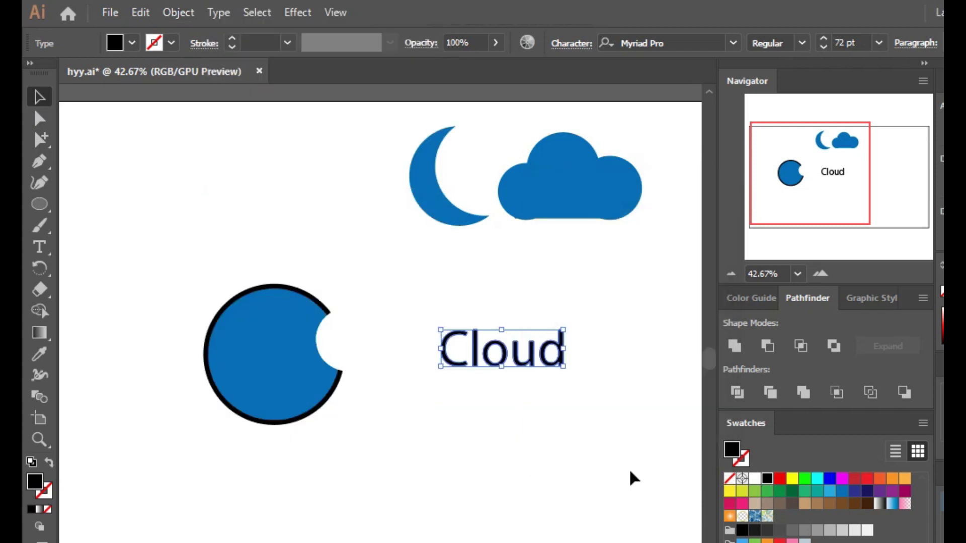
left_click(555, 389)
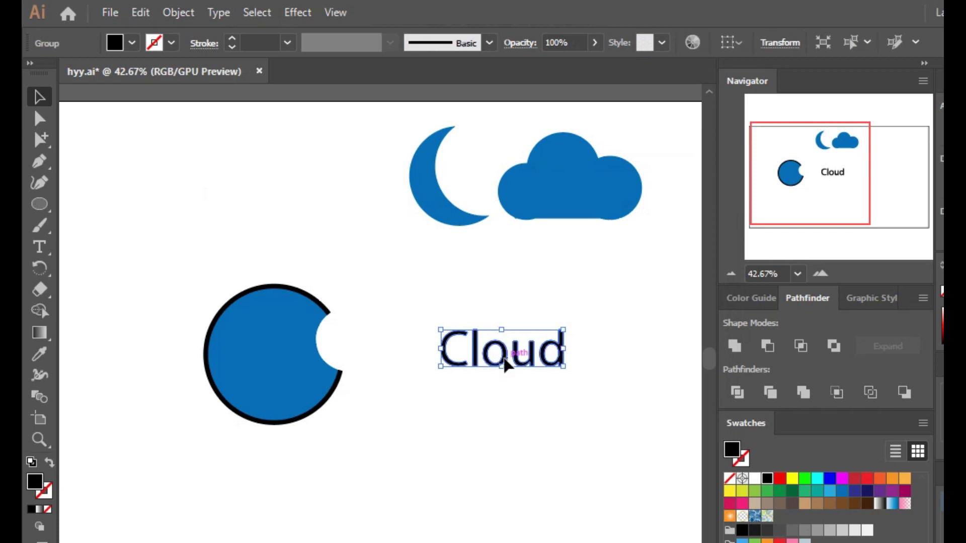
double_click(505, 362)
double_click(523, 397)
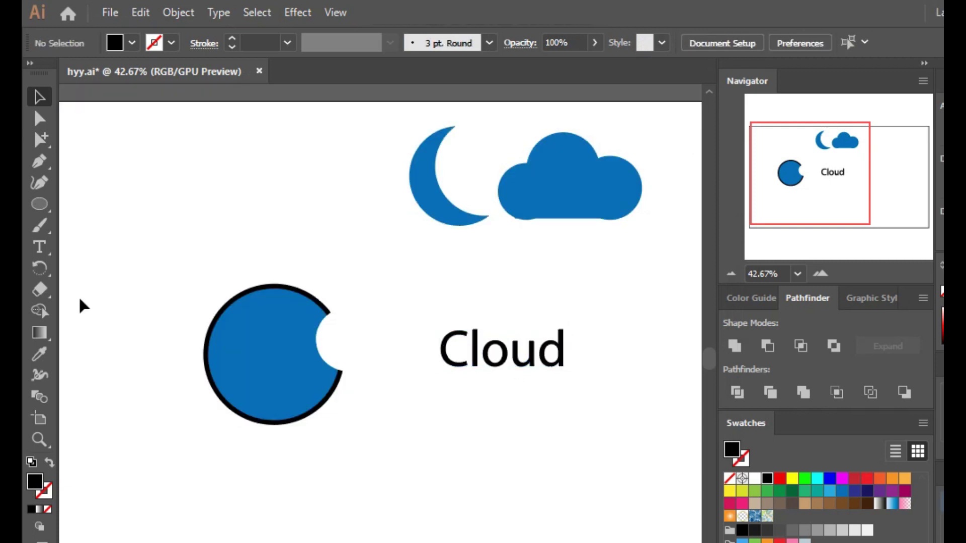
- Try erasing the right part of the letter d in the expanded "Cloud" text, and undo the erasure
left_click(39, 290)
left_click_drag(577, 352, 610, 421)
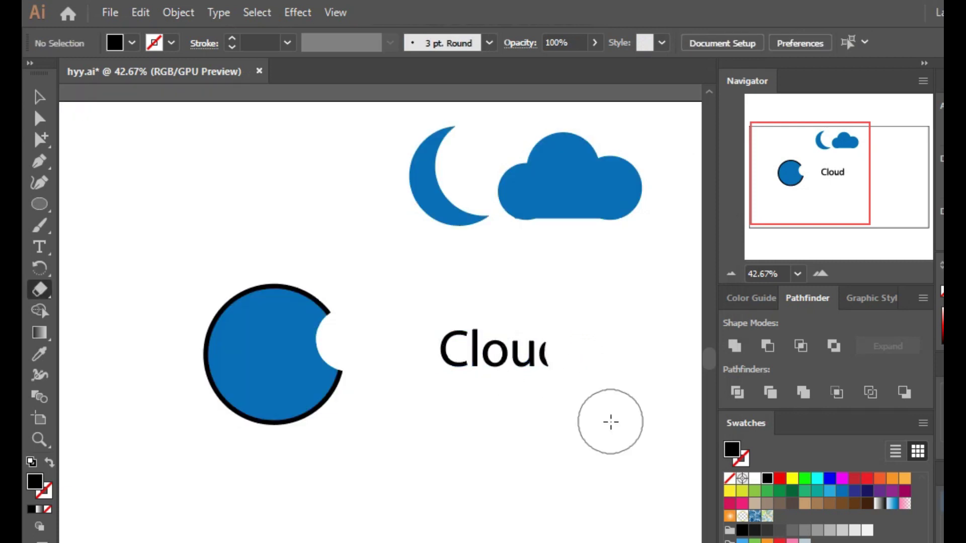
key("ctrl+z")
- Ungroup the expanded "Cloud" text into separate letters and clear the selection
key("v")
left_click(509, 360)
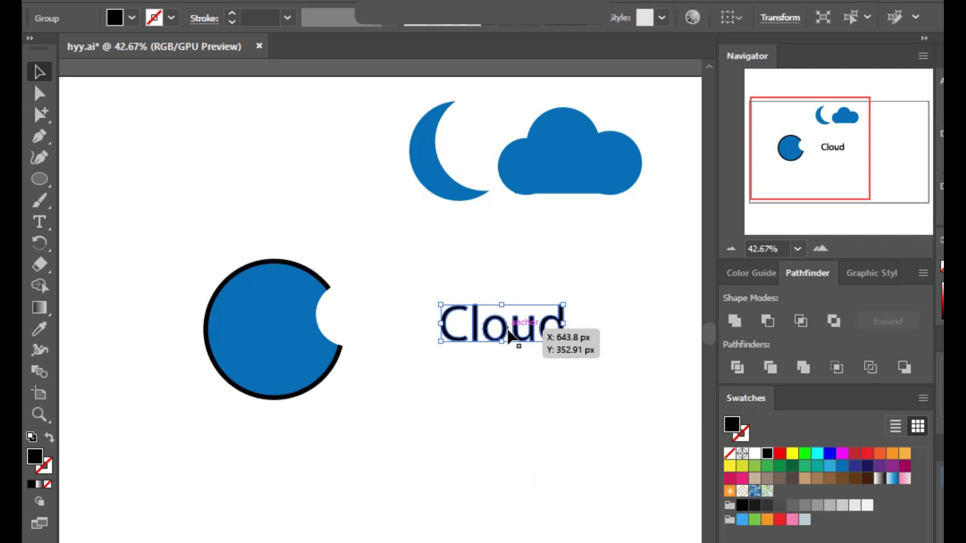
right_click(508, 332)
left_click(563, 479)
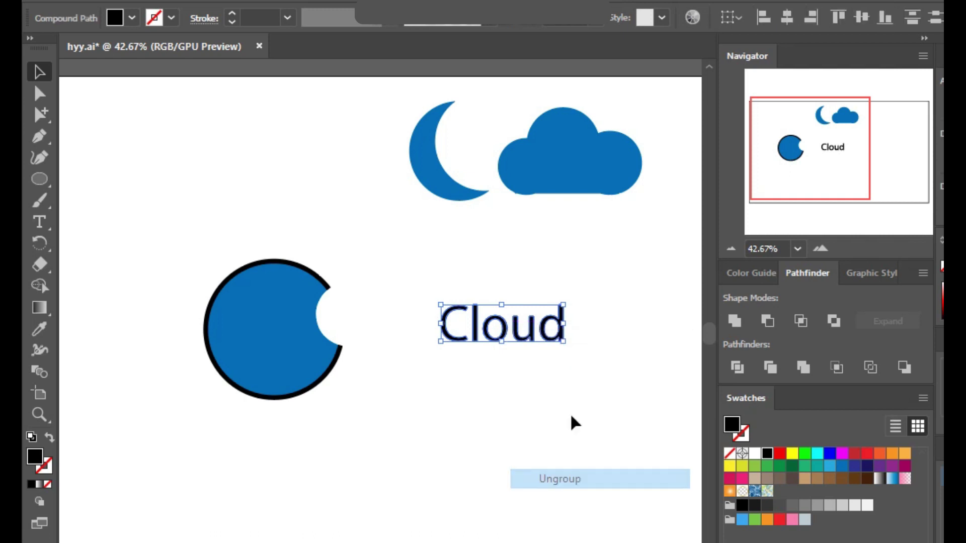
left_click(571, 360)
- Try moving the letter d away from the other letters, below and to the right, and undo the move
left_click_drag(564, 339, 615, 371)
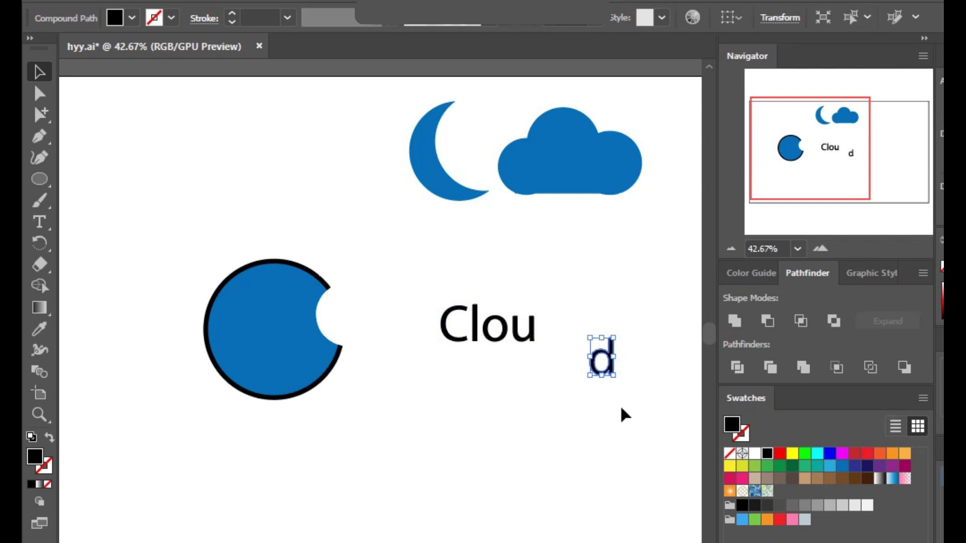
key("ctrl+z")
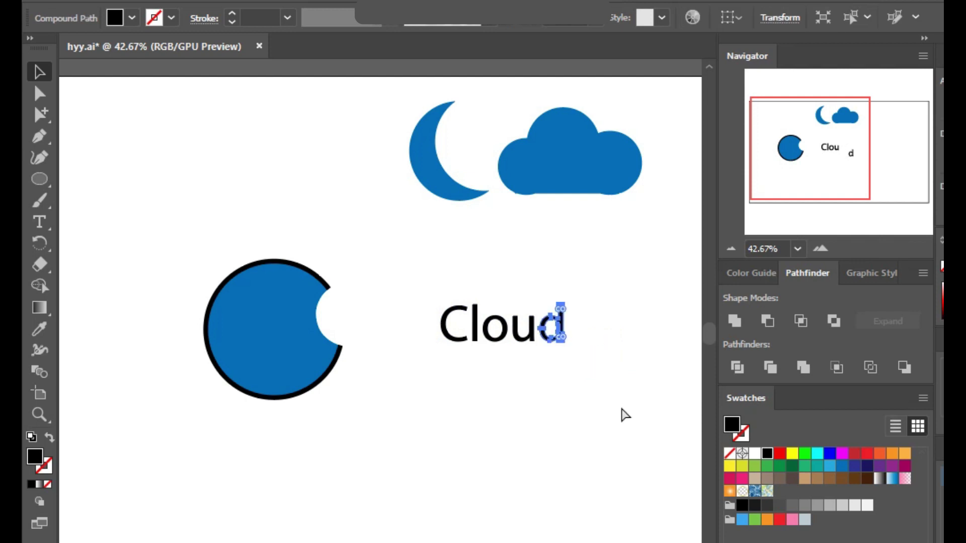
left_click(624, 415)
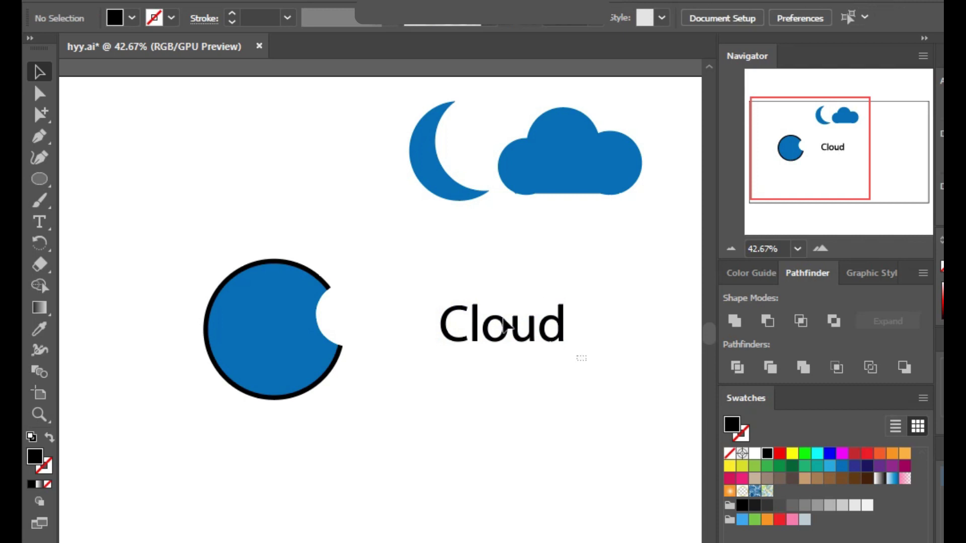
- Select all the letters of "Cloud", group them together again and deselect the group
left_click_drag(430, 294, 631, 491)
key("ctrl+g")
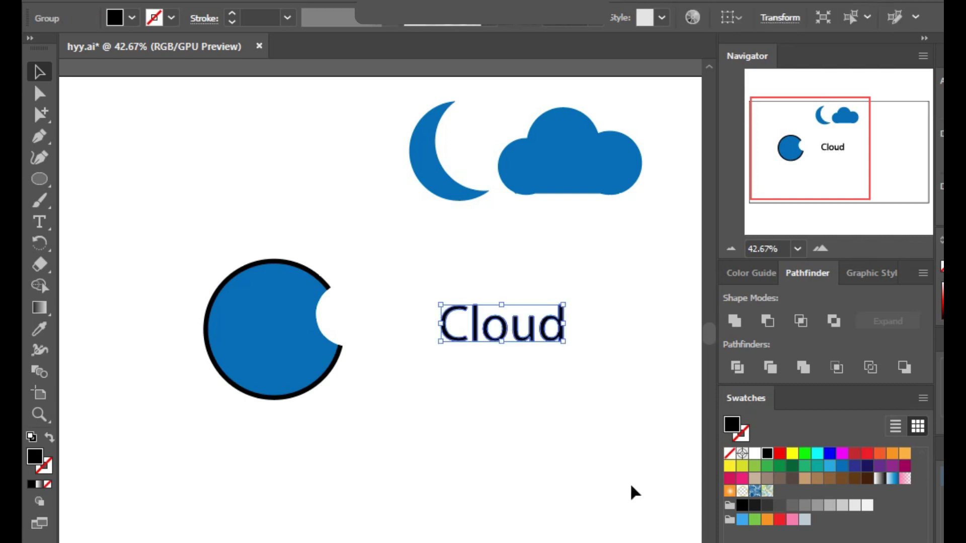
left_click(633, 492)
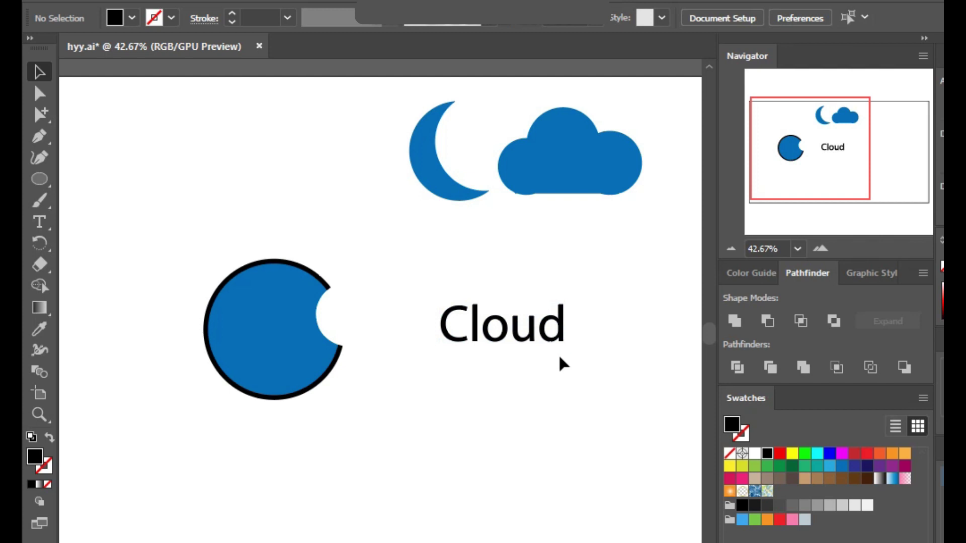